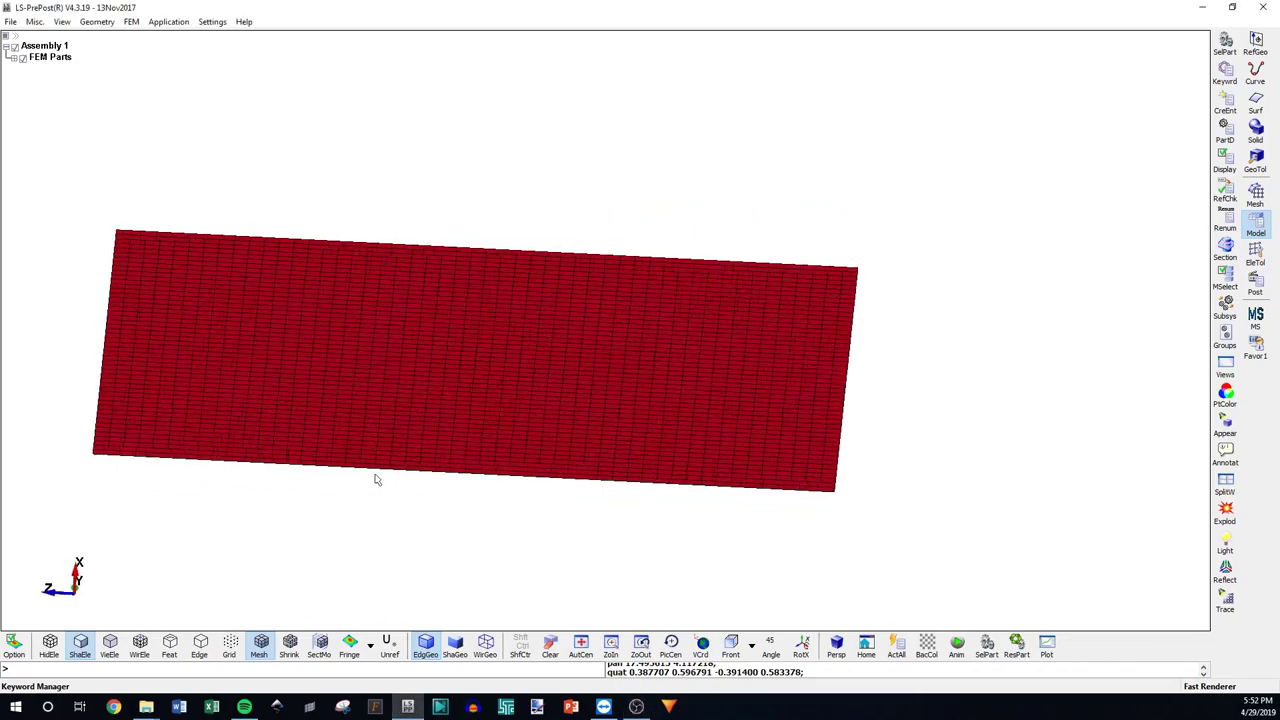
# Orbit and zoom the view to inspect the cloth plate from several angles.
pyautogui.keyDown('ctrl'); pyautogui.moveTo(491, 463); pyautogui.dragTo(609, 446, button='middle'); pyautogui.keyUp('ctrl')
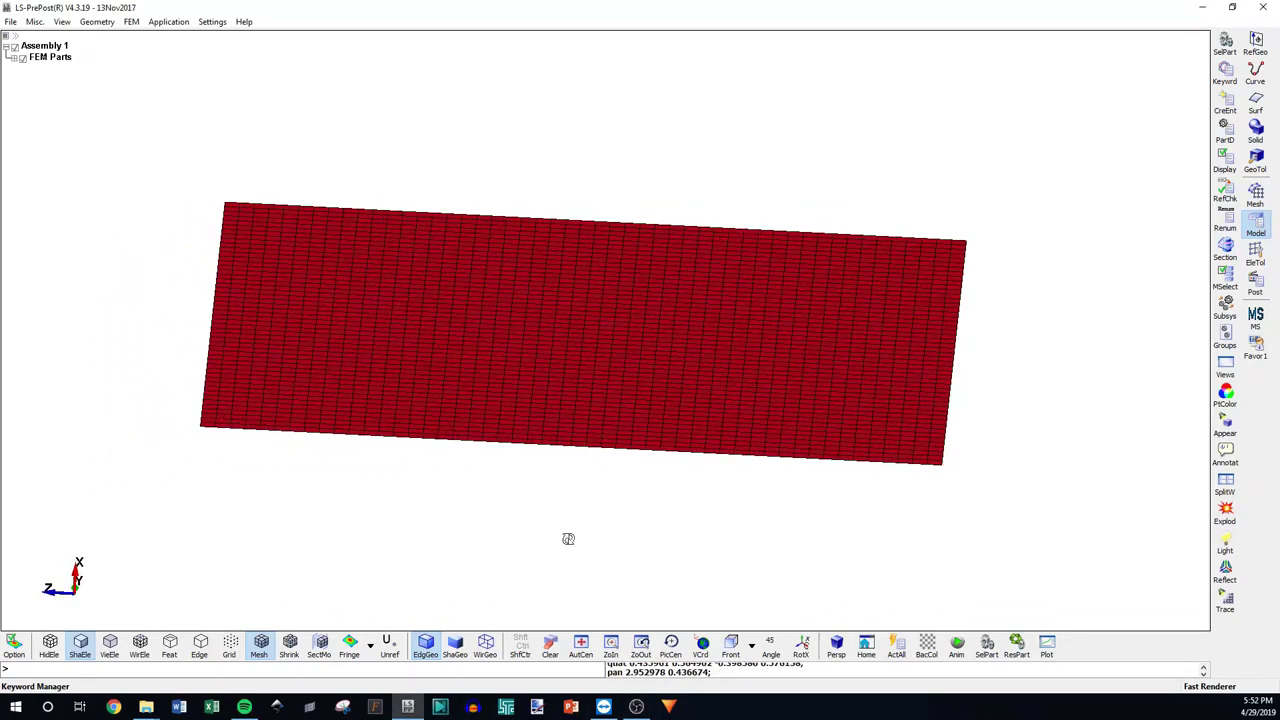
pyautogui.keyDown('ctrl'); pyautogui.moveTo(568, 539); pyautogui.dragTo(634, 449); pyautogui.keyUp('ctrl')
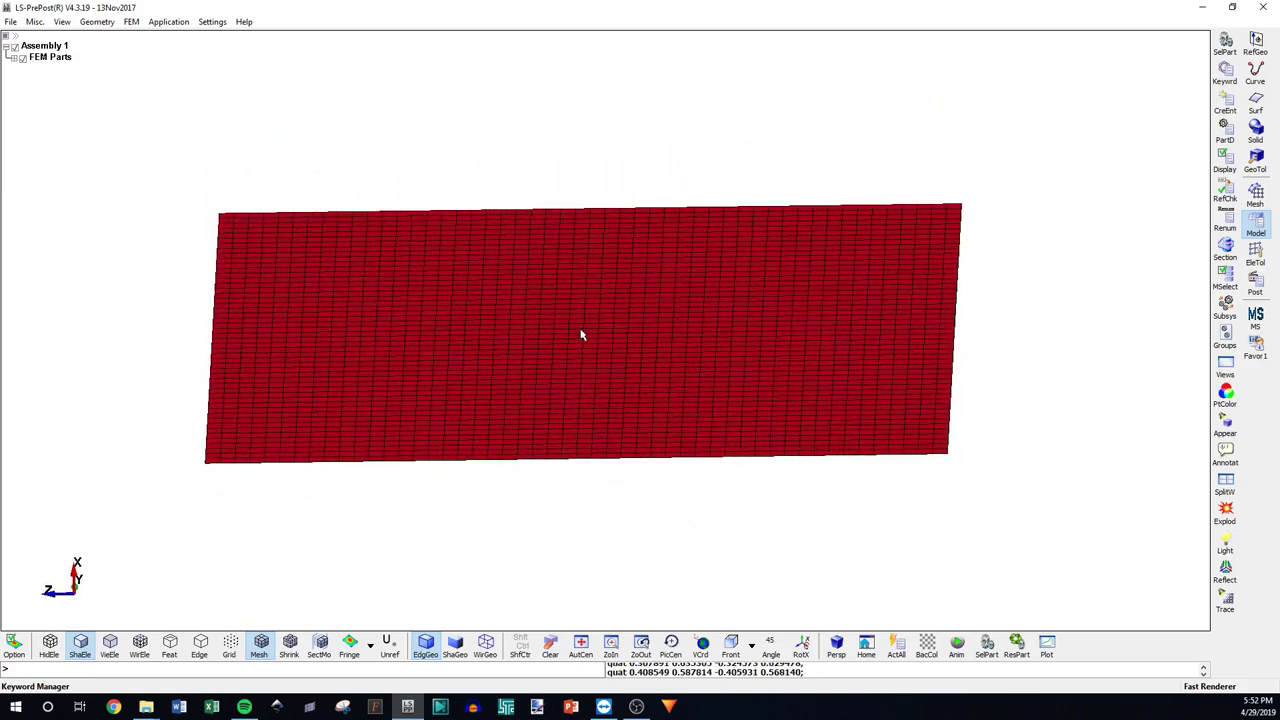
pyautogui.scroll(5, 557, 451)
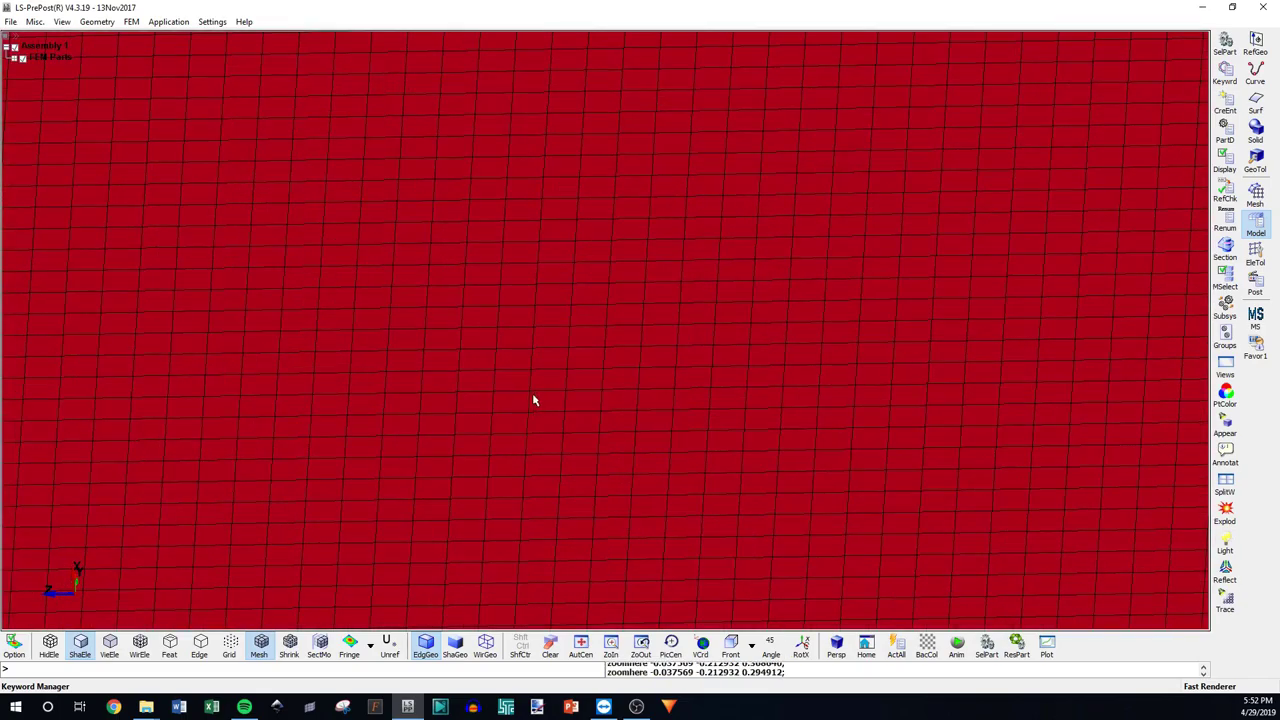
pyautogui.scroll(-5, 570, 415)
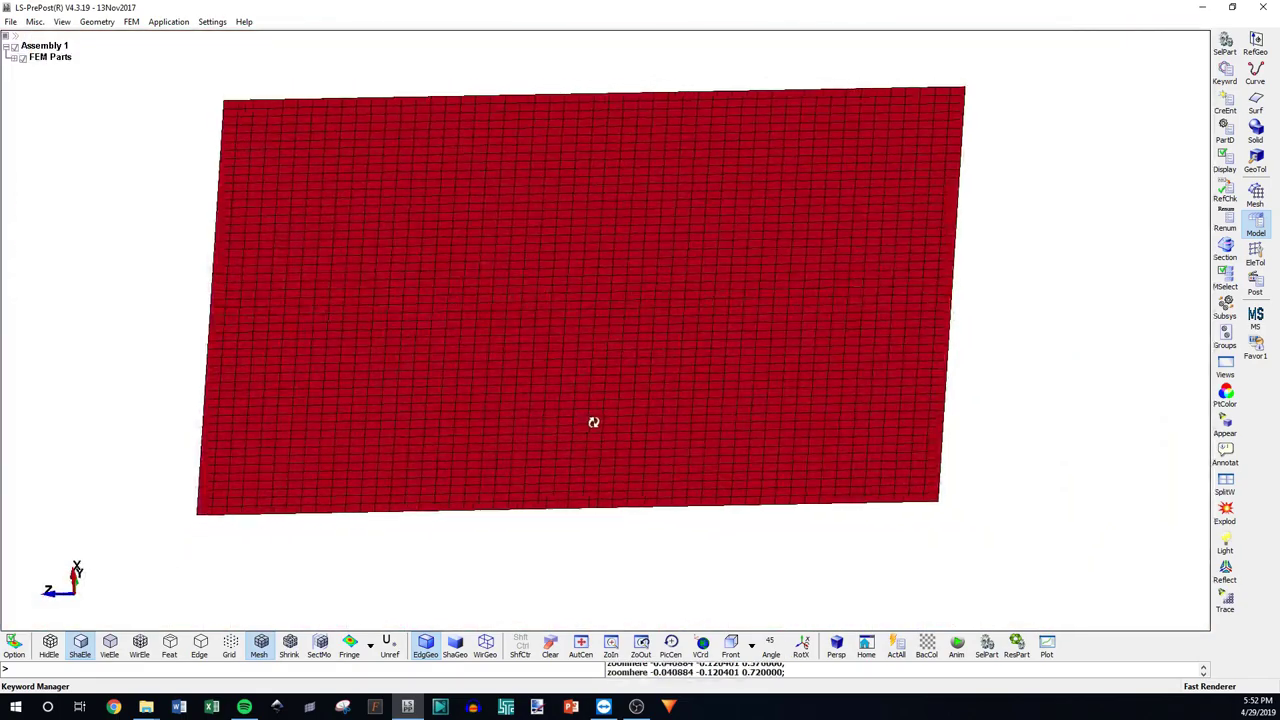
pyautogui.keyDown('ctrl'); pyautogui.moveTo(591, 423); pyautogui.dragTo(591, 391); pyautogui.keyUp('ctrl')
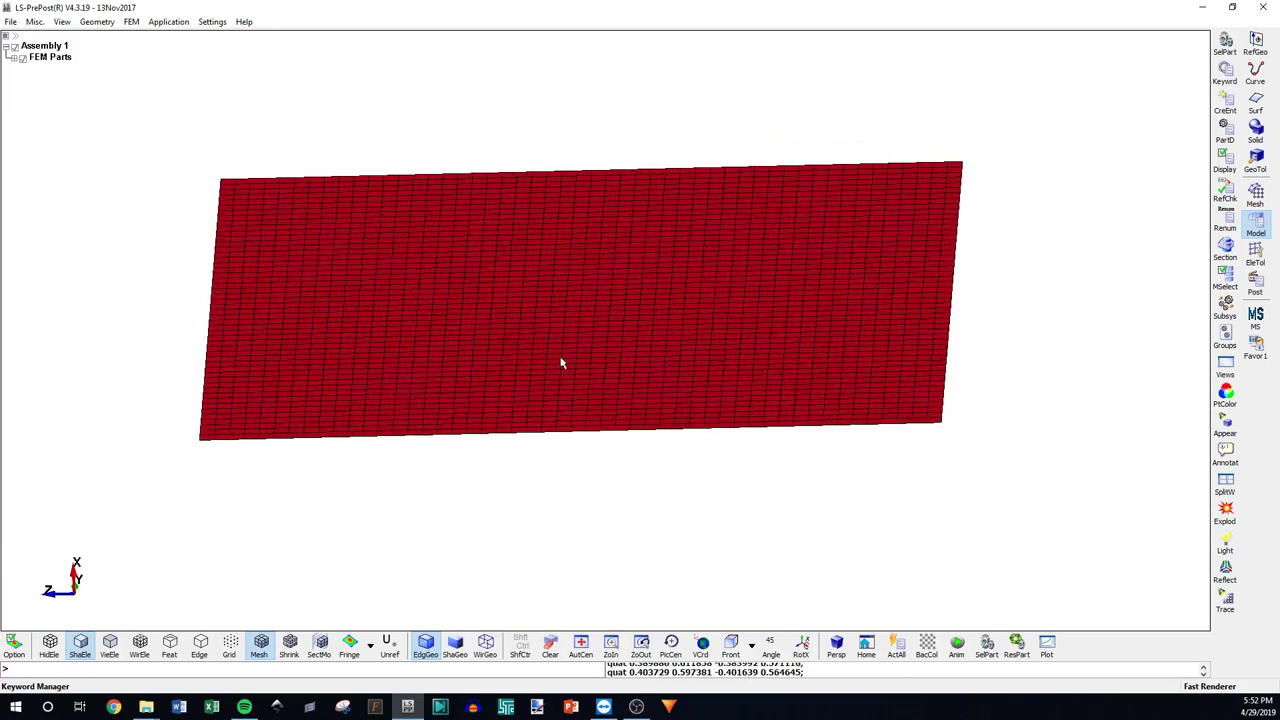
pyautogui.scroll(3, 546, 360)
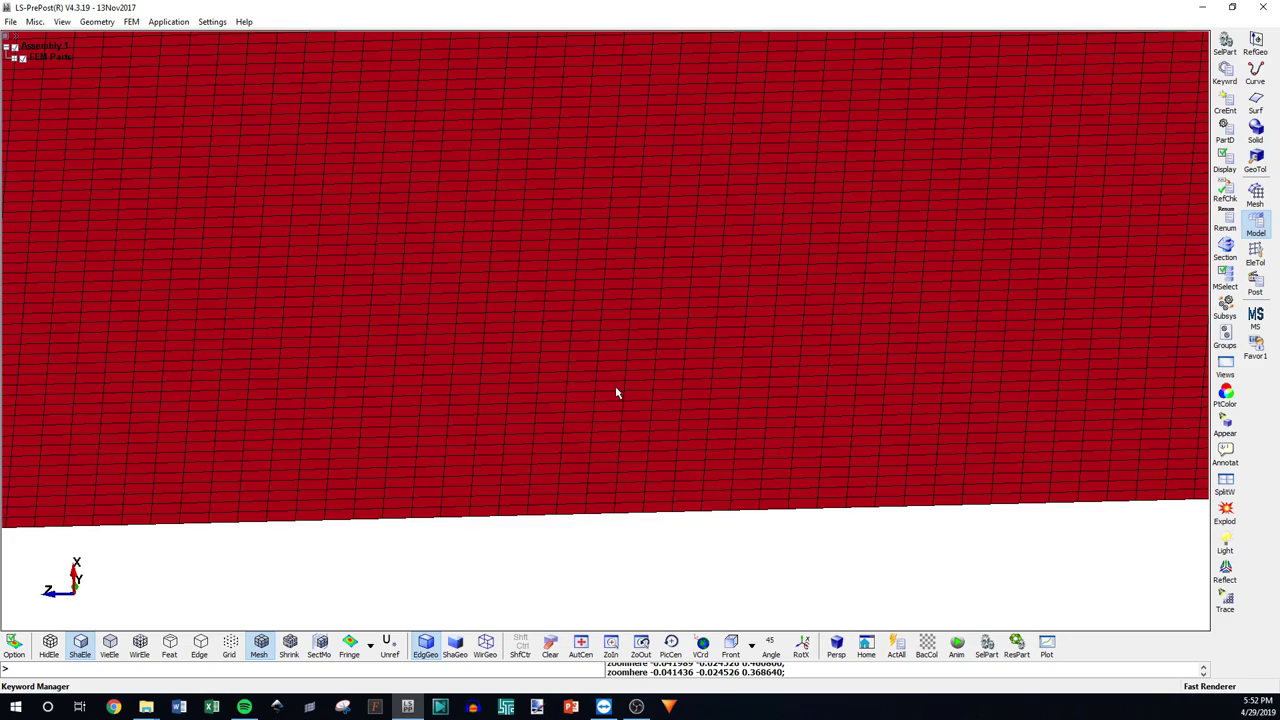
pyautogui.scroll(-4, 703, 420)
pyautogui.keyDown('shift'); pyautogui.moveTo(671, 417); pyautogui.dragTo(690, 413); pyautogui.keyUp('shift')
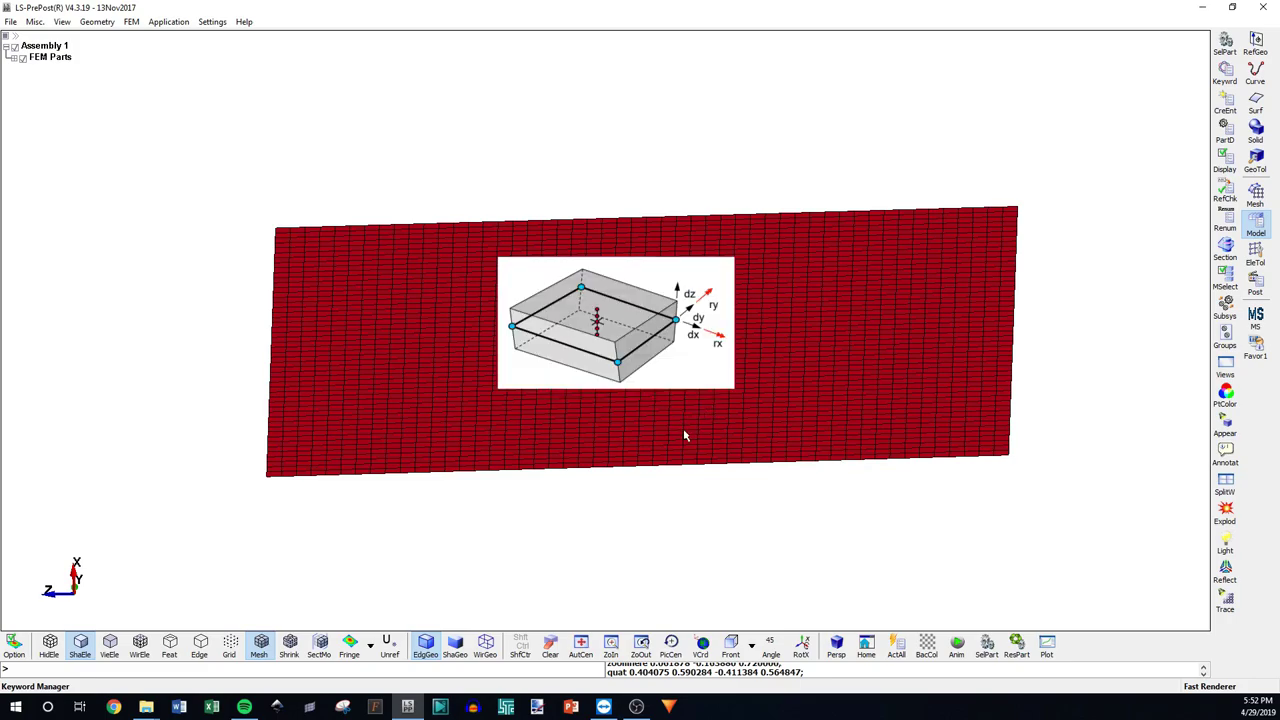
pyautogui.keyDown('shift'); pyautogui.moveTo(697, 437); pyautogui.dragTo(450, 320); pyautogui.keyUp('shift')
pyautogui.keyDown('shift'); pyautogui.moveTo(745, 442); pyautogui.dragTo(620, 374); pyautogui.keyUp('shift')
pyautogui.scroll(-3, 671, 357)
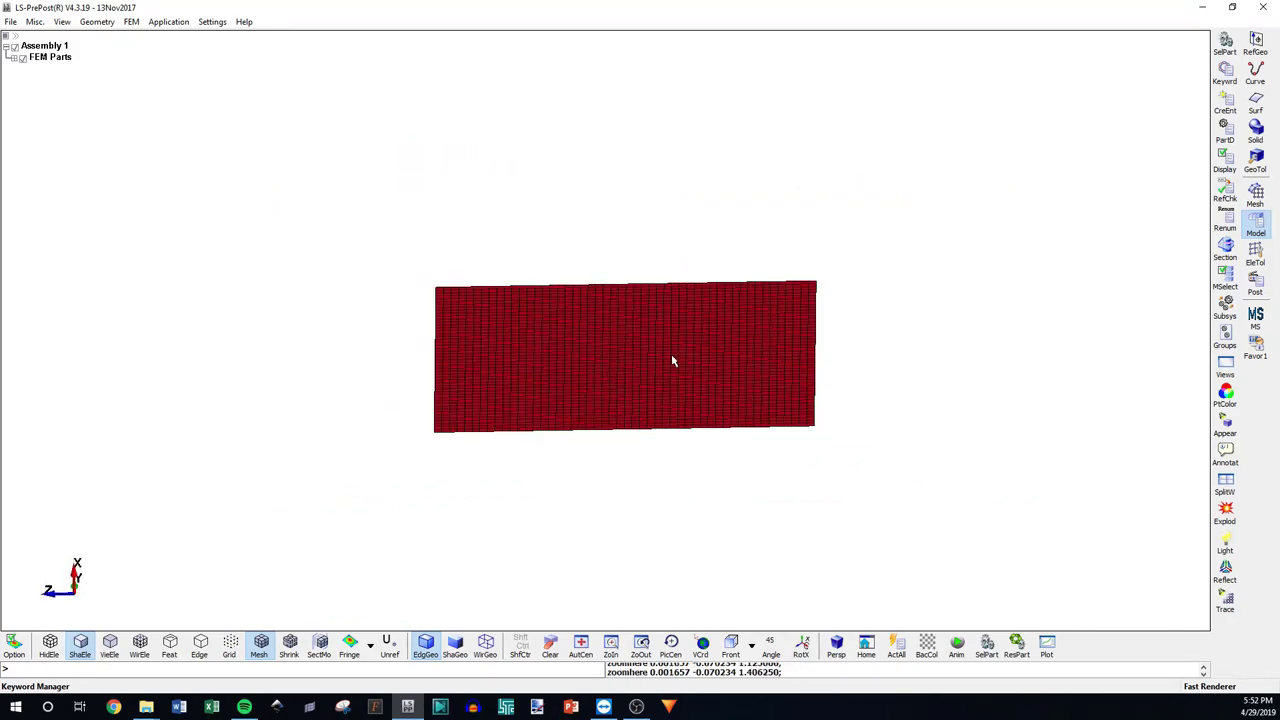
pyautogui.moveTo(686, 354)
pyautogui.keyDown('shift'); pyautogui.mouseDown()
pyautogui.moveTo(654, 386)
pyautogui.moveTo(654, 454)
pyautogui.moveTo(680, 372)
pyautogui.moveTo(672, 342)
pyautogui.mouseUp(); pyautogui.keyUp('shift')
pyautogui.scroll(2, 670, 374)
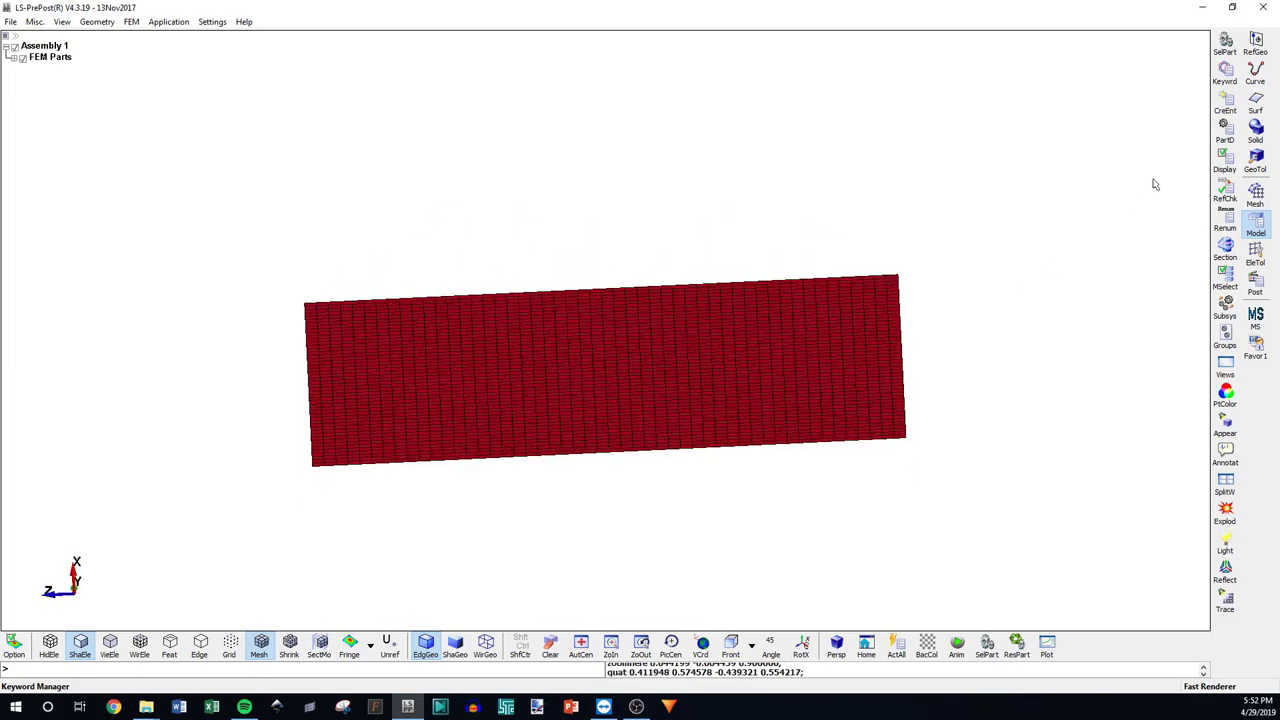
# Open the Cloth part's PART card from the Keyword Manager and link a section through SECID.
pyautogui.click(1225, 72)
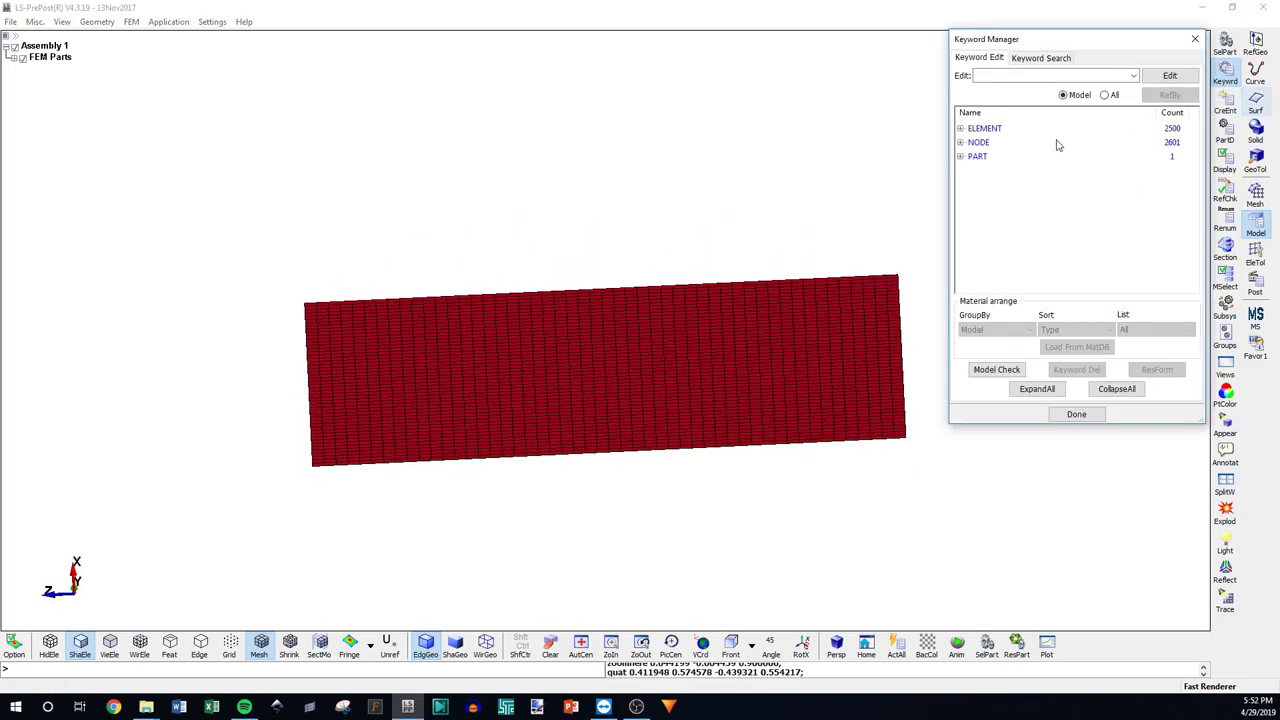
pyautogui.click(960, 157)
pyautogui.doubleClick(987, 171)
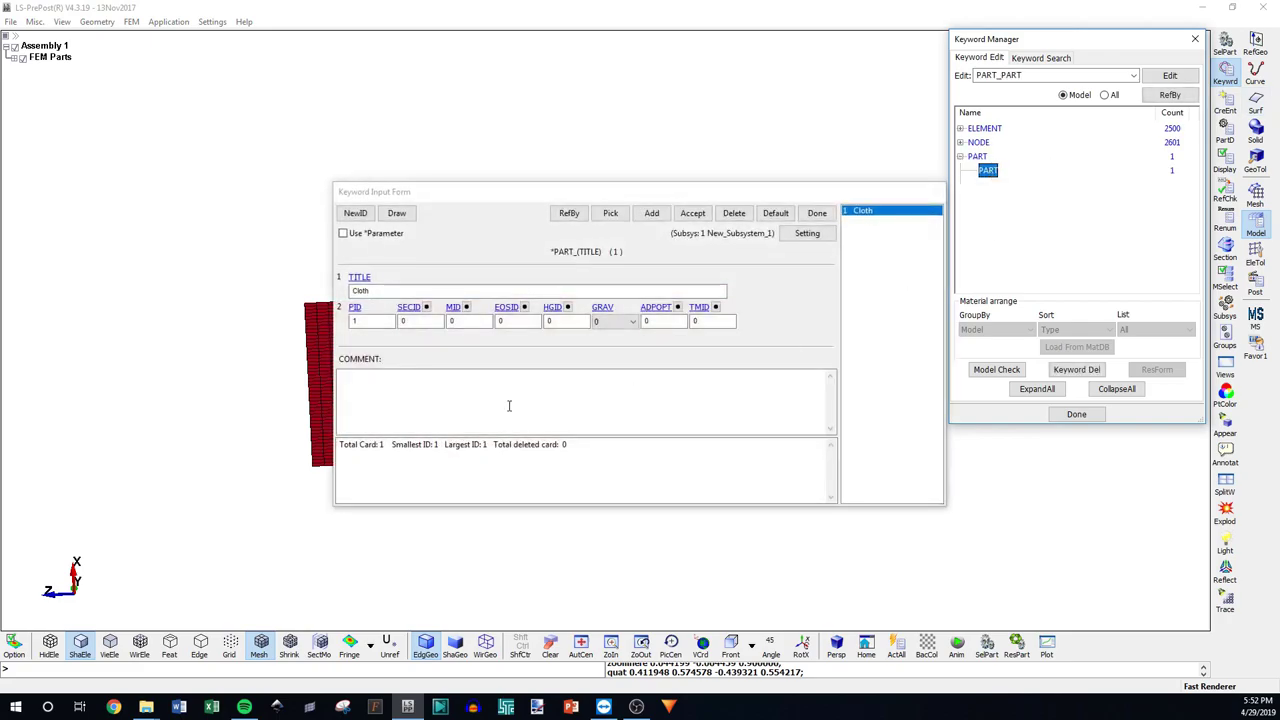
pyautogui.click(410, 320)
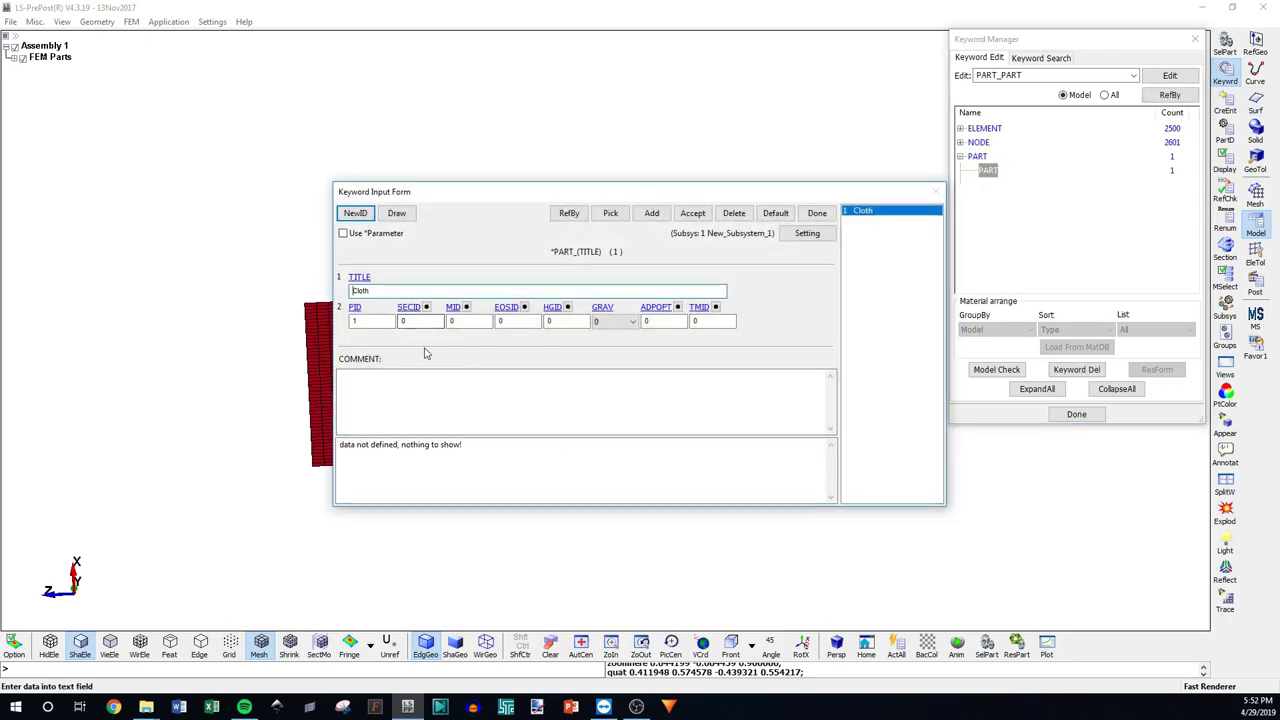
pyautogui.click(408, 307)
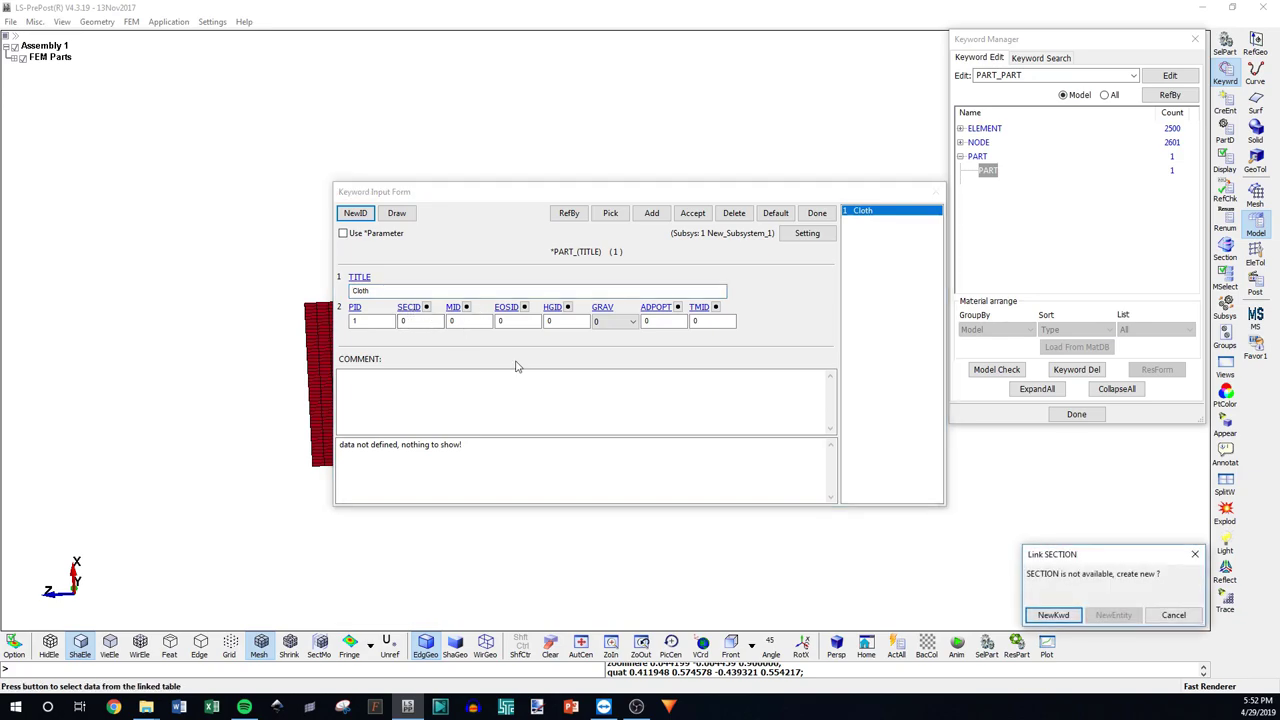
# Create a new SECTION_SHELL keyword, then enlarge and centre its form.
pyautogui.click(1053, 615)
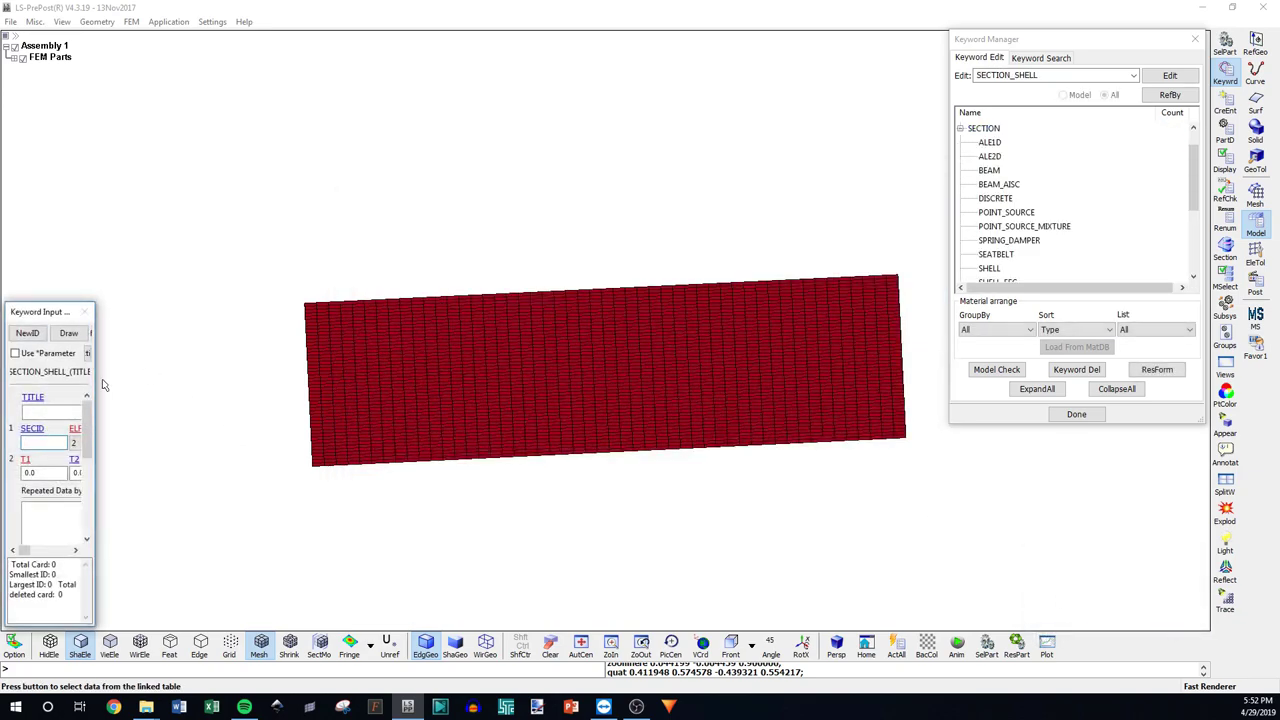
pyautogui.moveTo(97, 380); pyautogui.dragTo(580, 380)
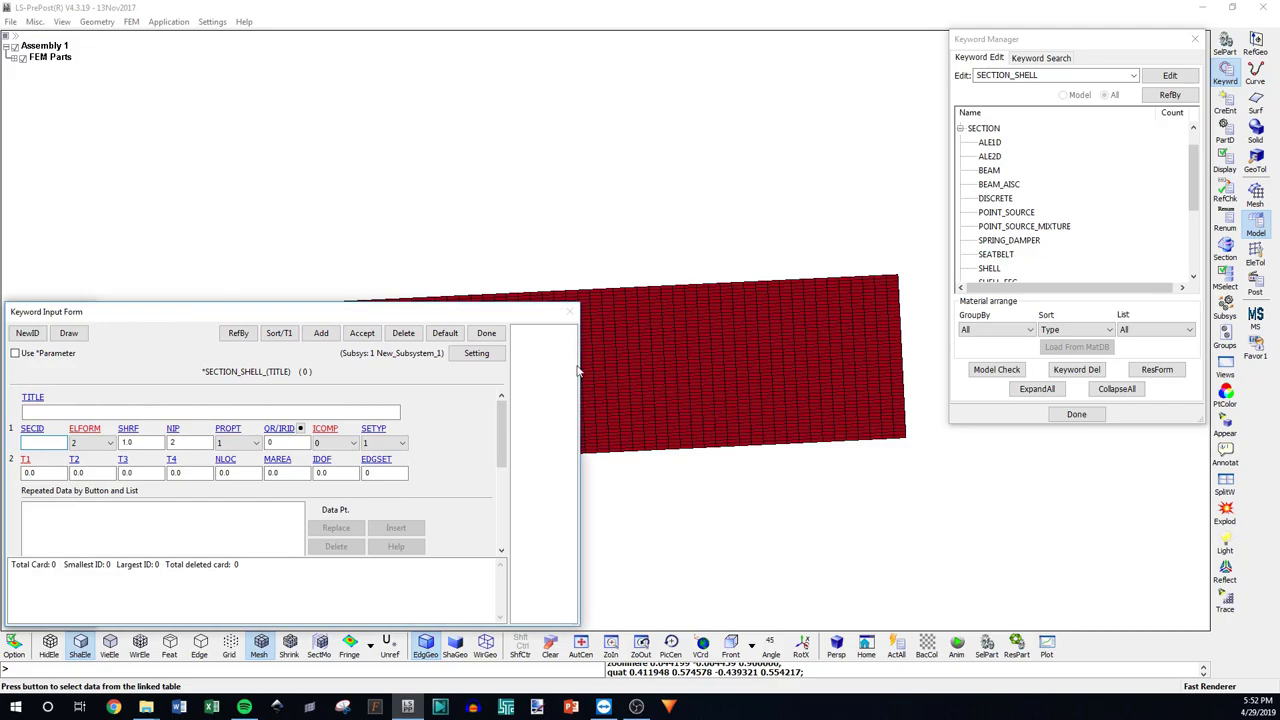
pyautogui.moveTo(380, 305); pyautogui.dragTo(755, 136)
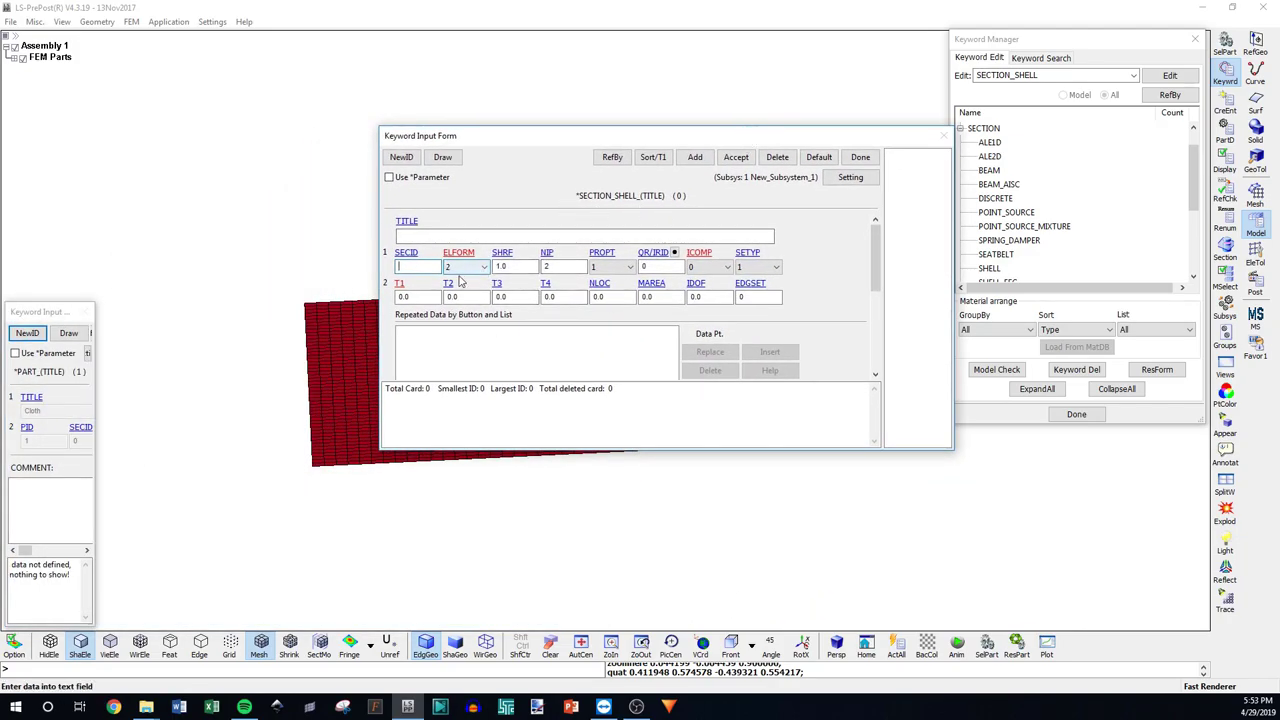
# Set shell thickness T1 to 1 and review the ELFORM element formulation options.
pyautogui.click(431, 297)
pyautogui.write('1')
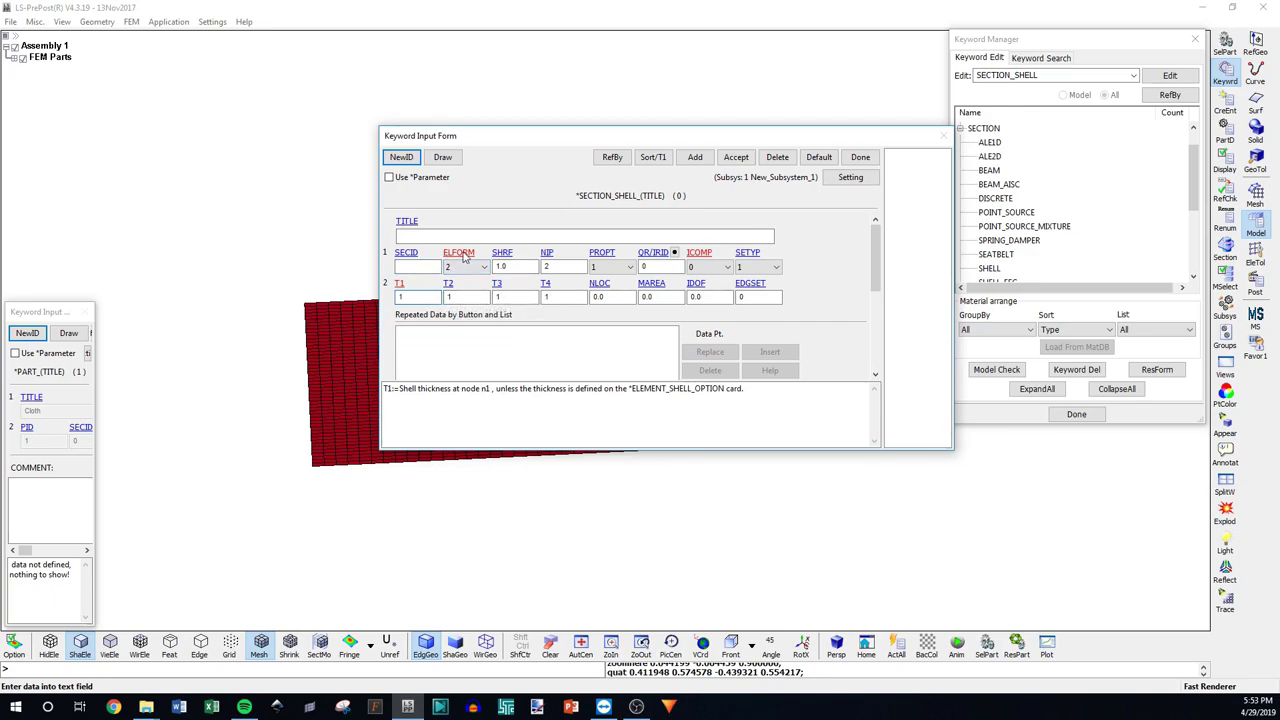
pyautogui.moveTo(447, 257)
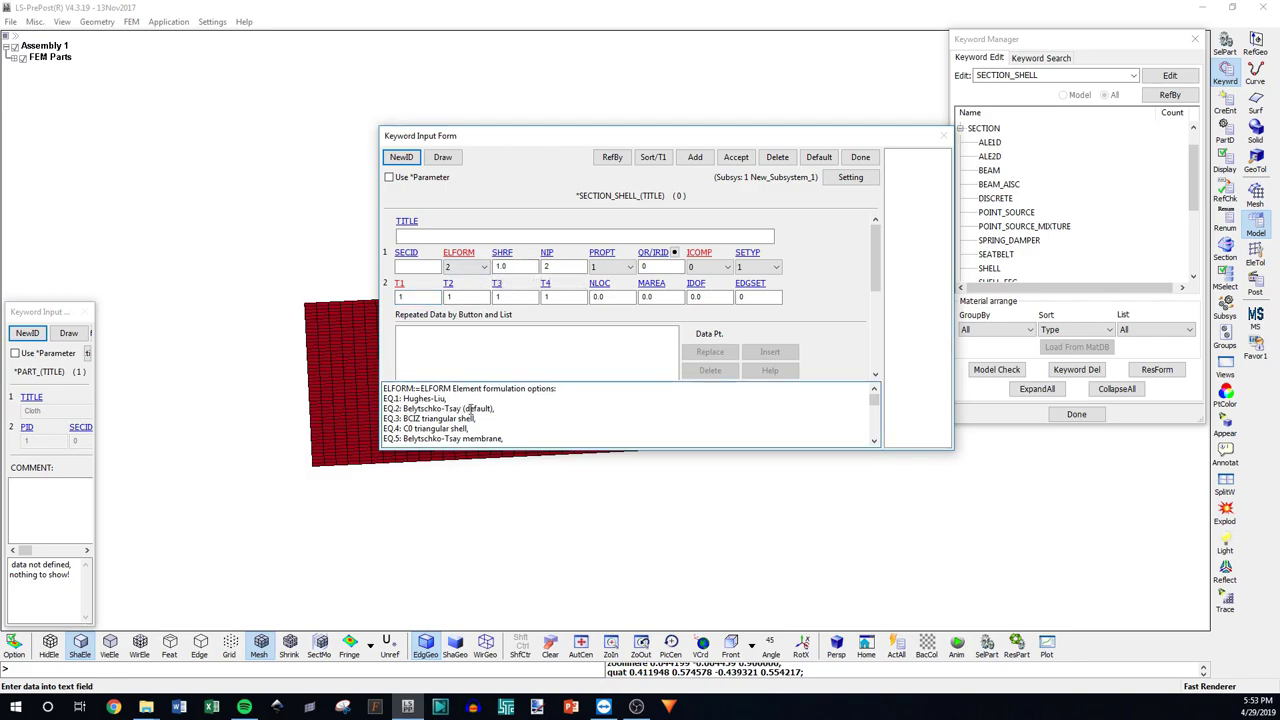
pyautogui.scroll(-15, 468, 408)
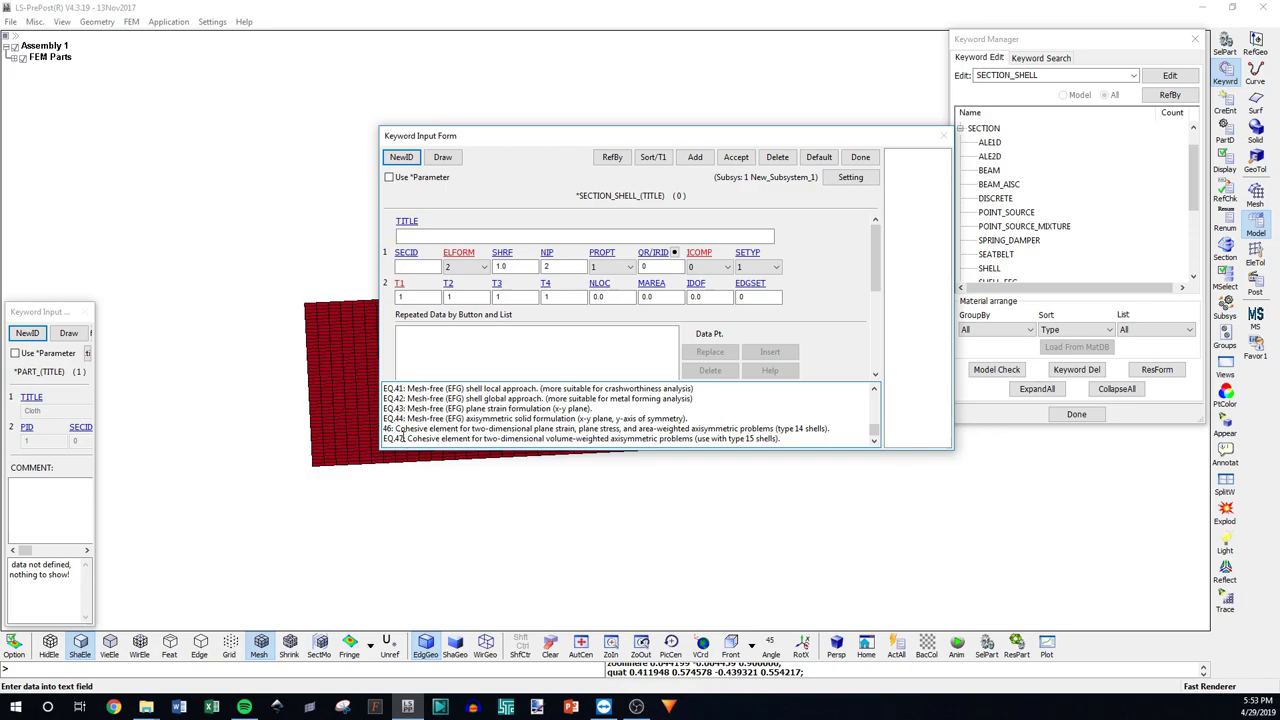
pyautogui.scroll(5, 403, 432)
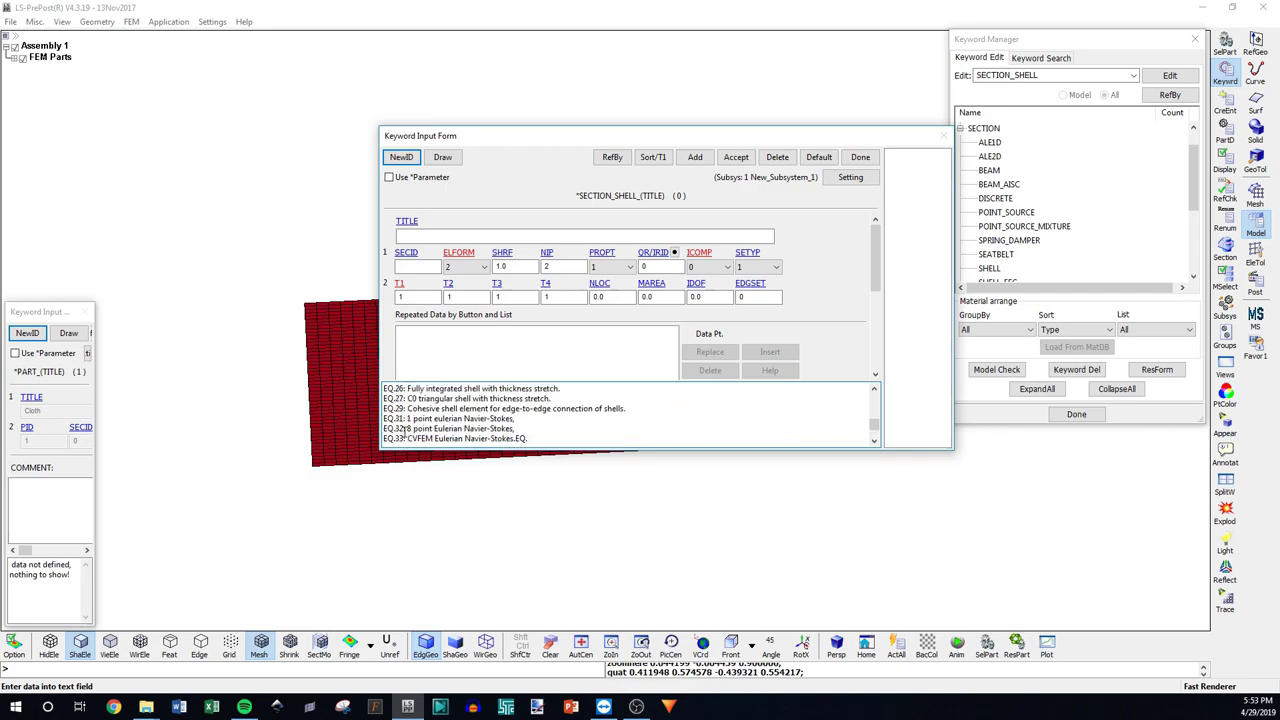
pyautogui.scroll(4, 404, 430)
pyautogui.scroll(-5, 414, 428)
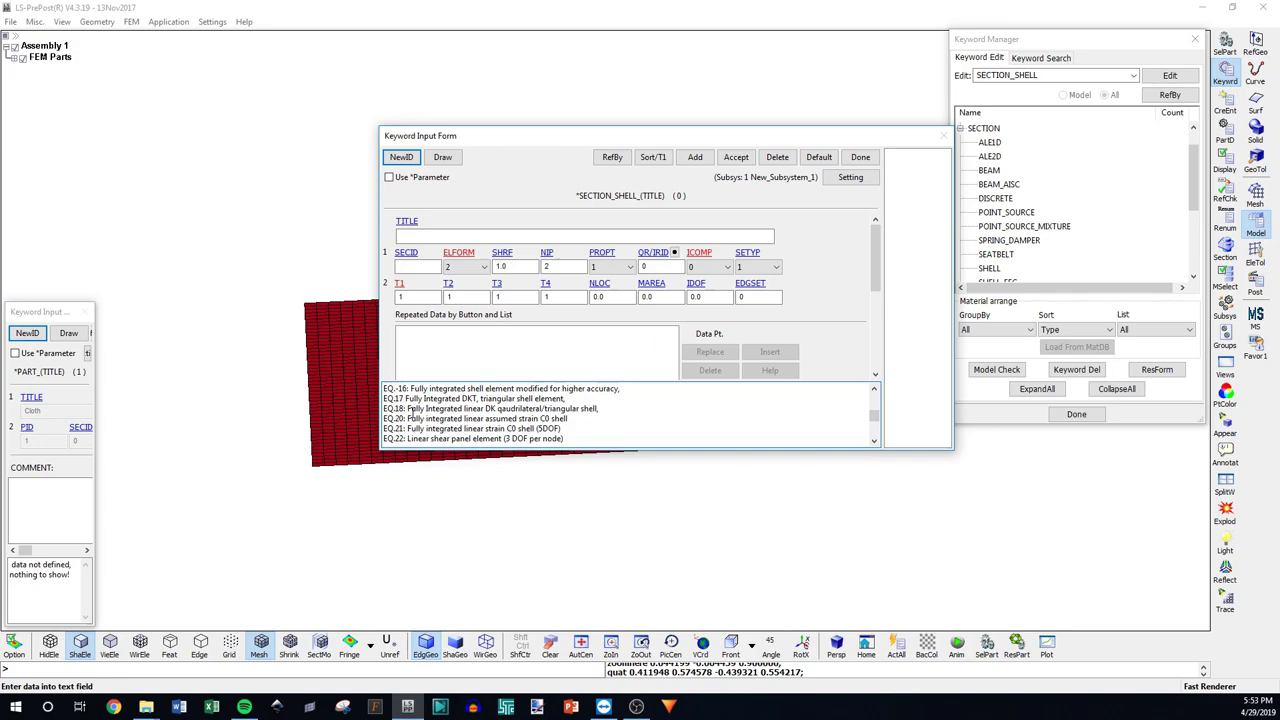
pyautogui.scroll(-1, 445, 416)
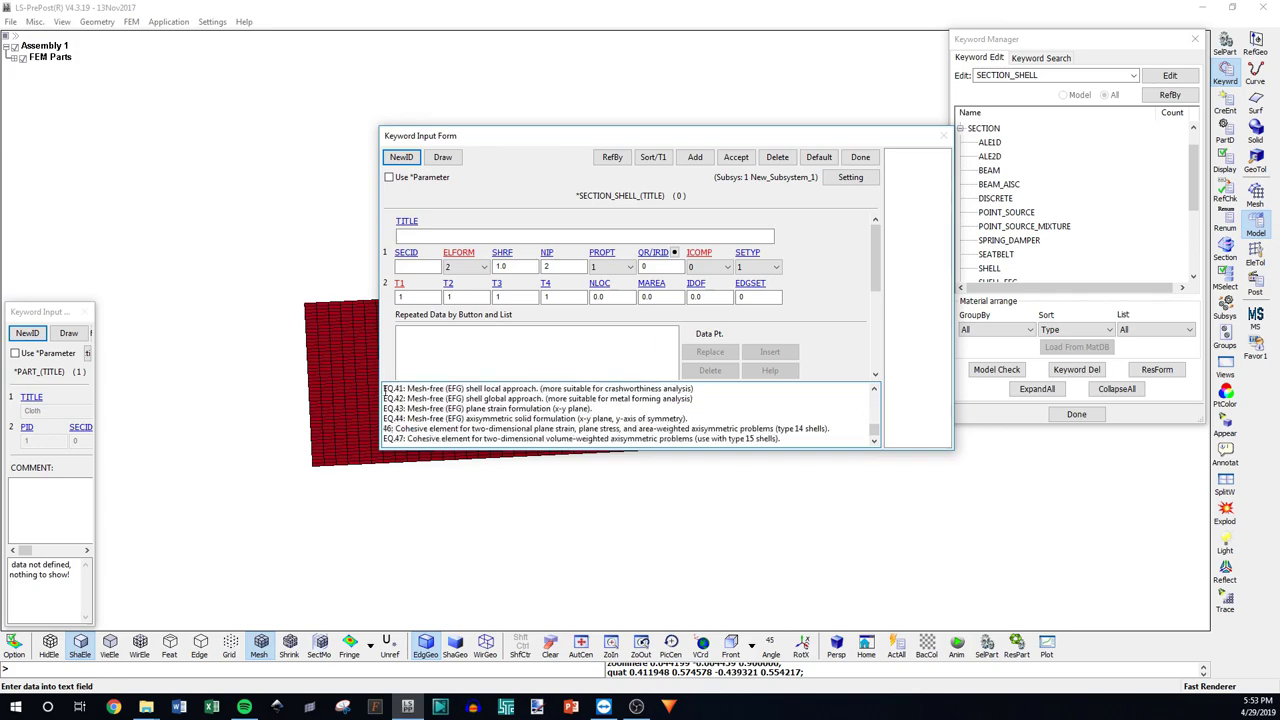
pyautogui.scroll(15, 441, 414)
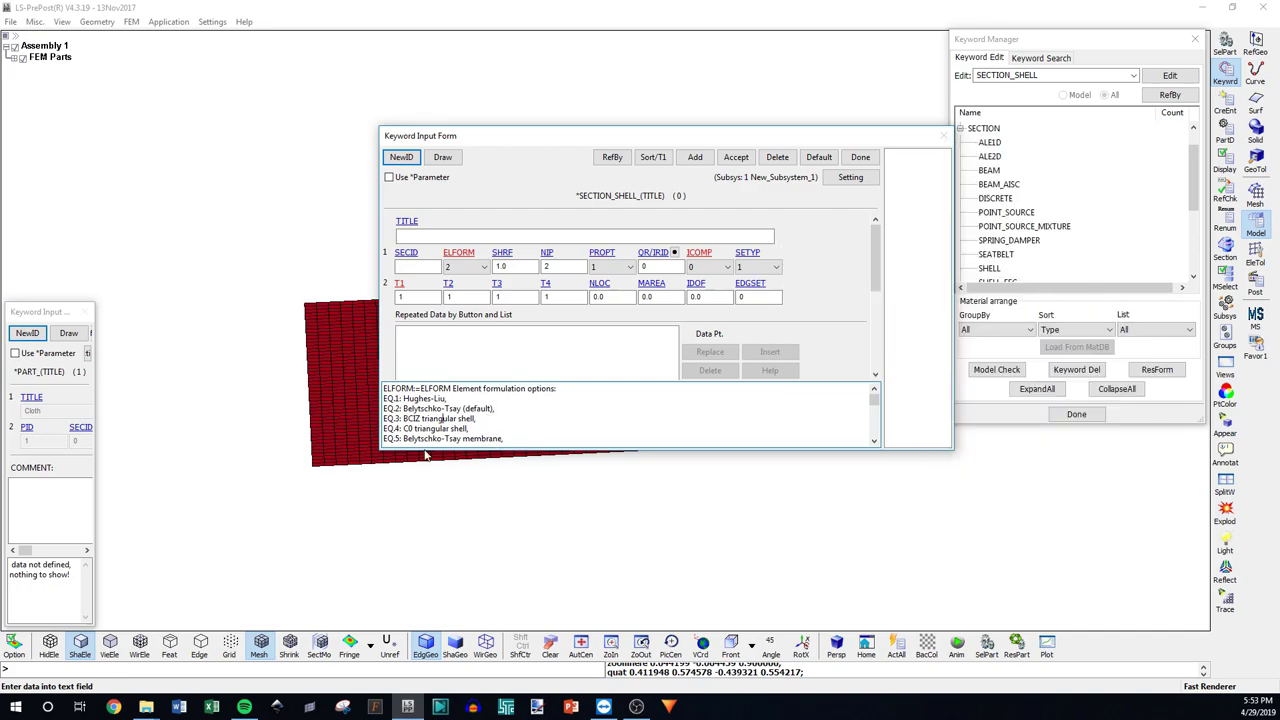
pyautogui.moveTo(500, 477); pyautogui.dragTo(252, 408, button='middle')
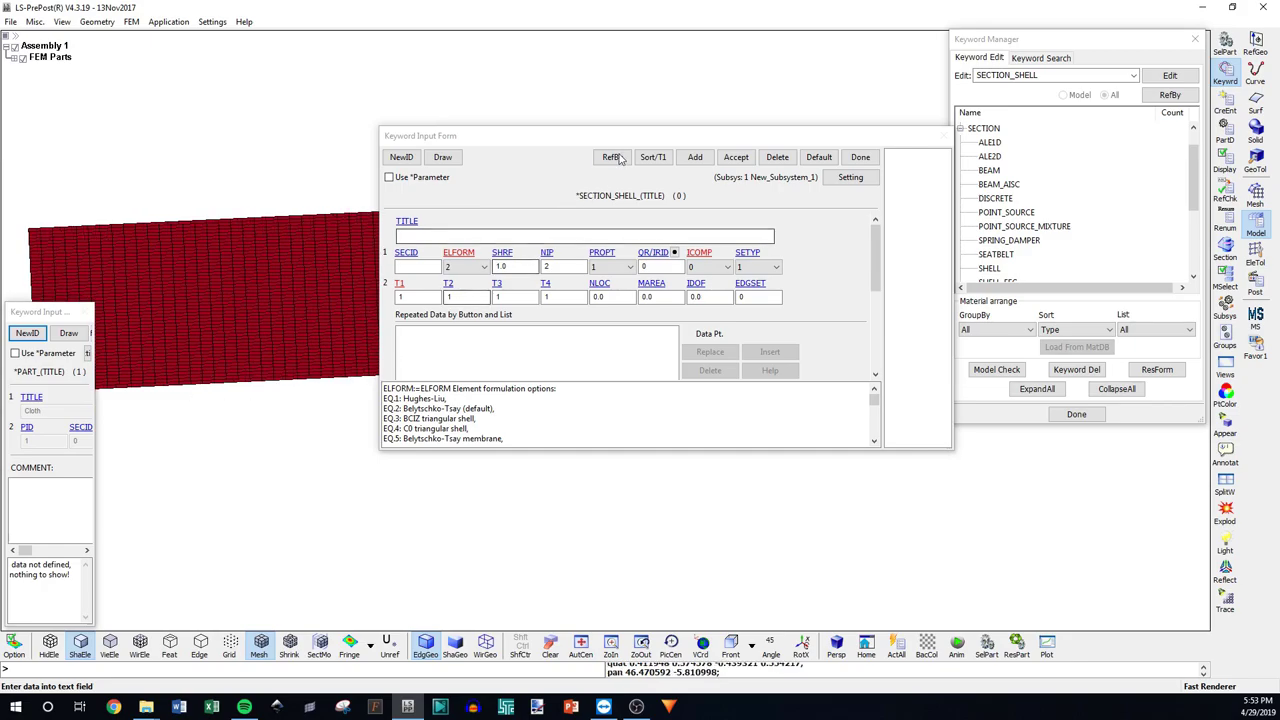
pyautogui.moveTo(620, 137); pyautogui.dragTo(859, 166)
pyautogui.moveTo(290, 300); pyautogui.dragTo(551, 206)
pyautogui.scroll(2, 563, 212)
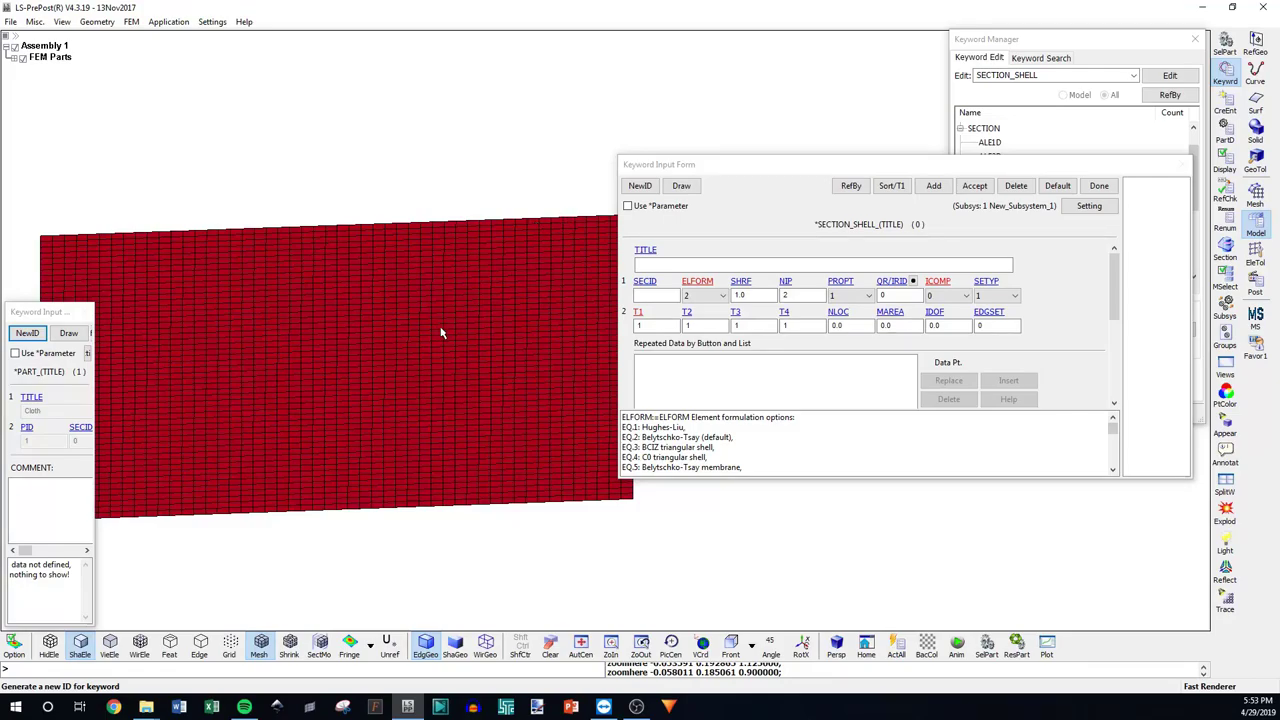
pyautogui.moveTo(443, 334); pyautogui.dragTo(438, 284, button='middle')
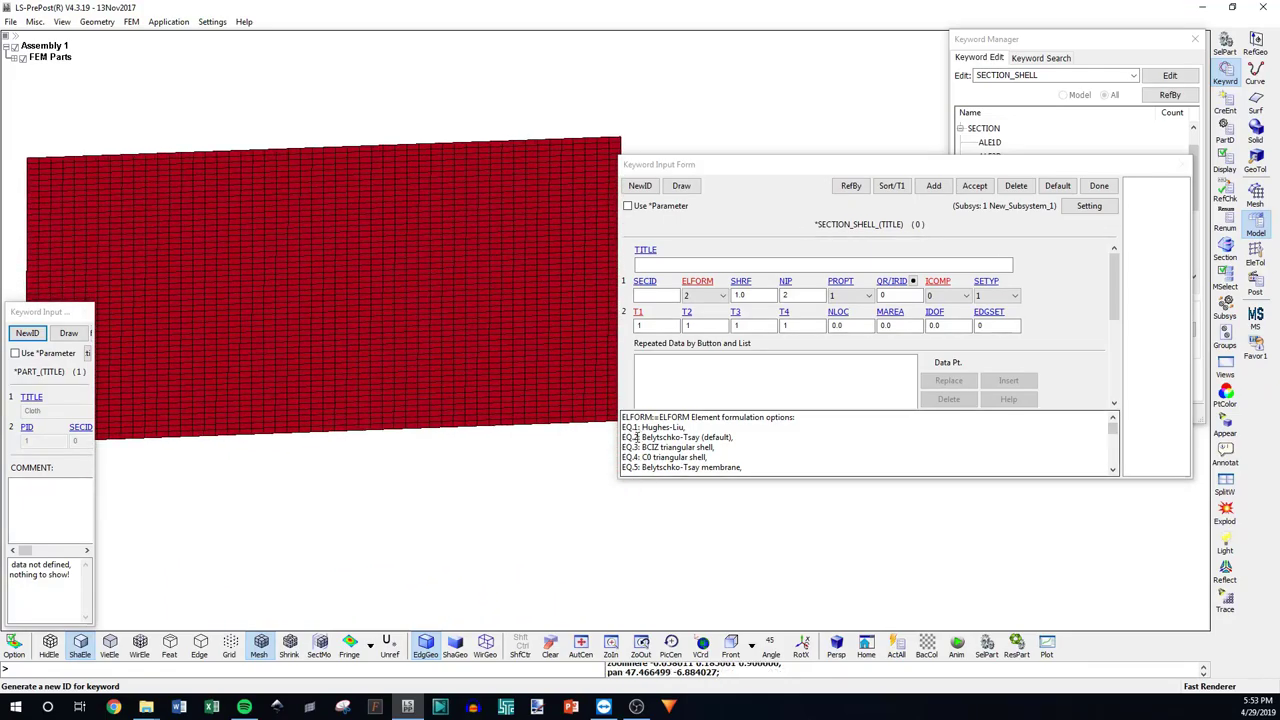
pyautogui.click(700, 293)
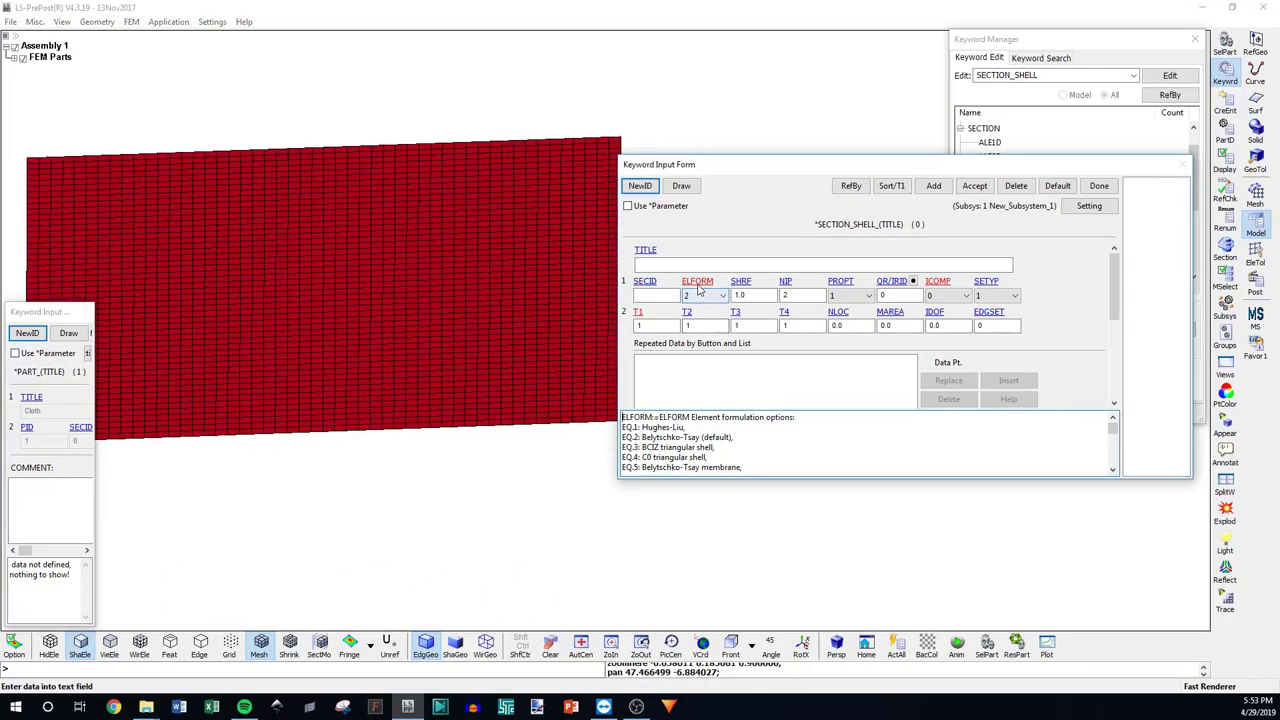
pyautogui.moveTo(691, 289)
pyautogui.click(718, 296)
pyautogui.scroll(-3, 714, 308)
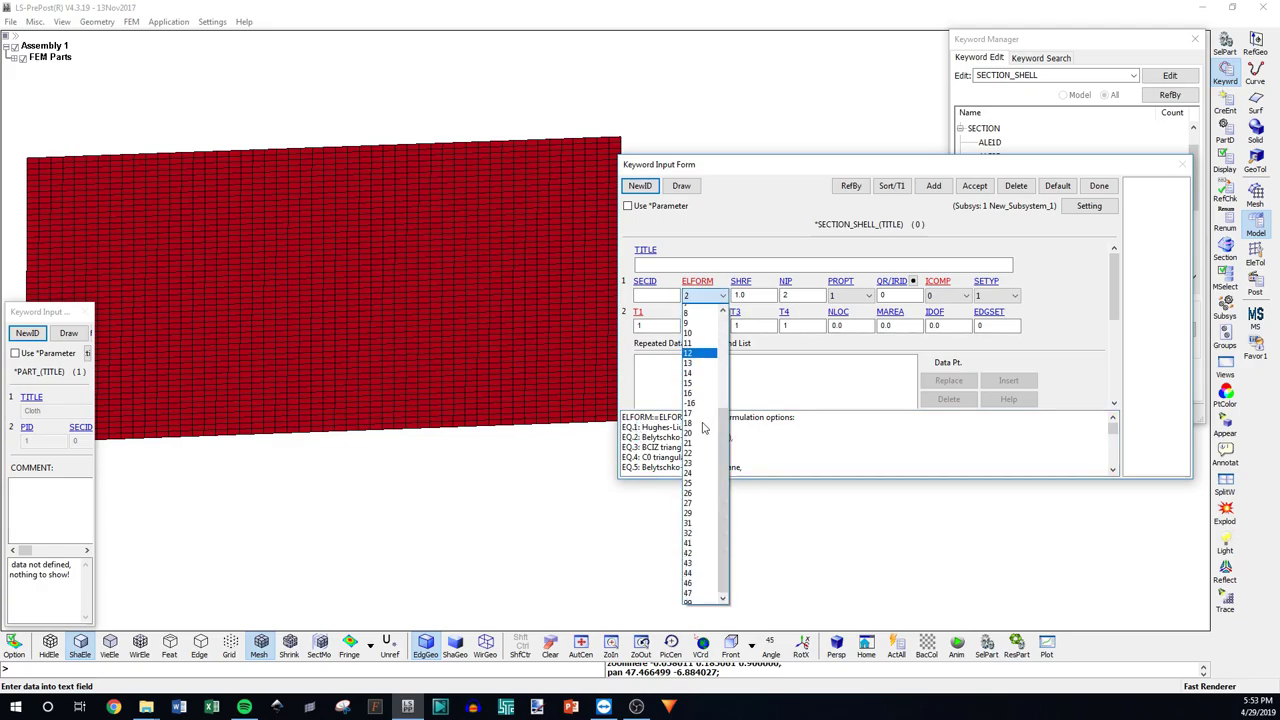
pyautogui.click(676, 440)
pyautogui.scroll(-2, 676, 440)
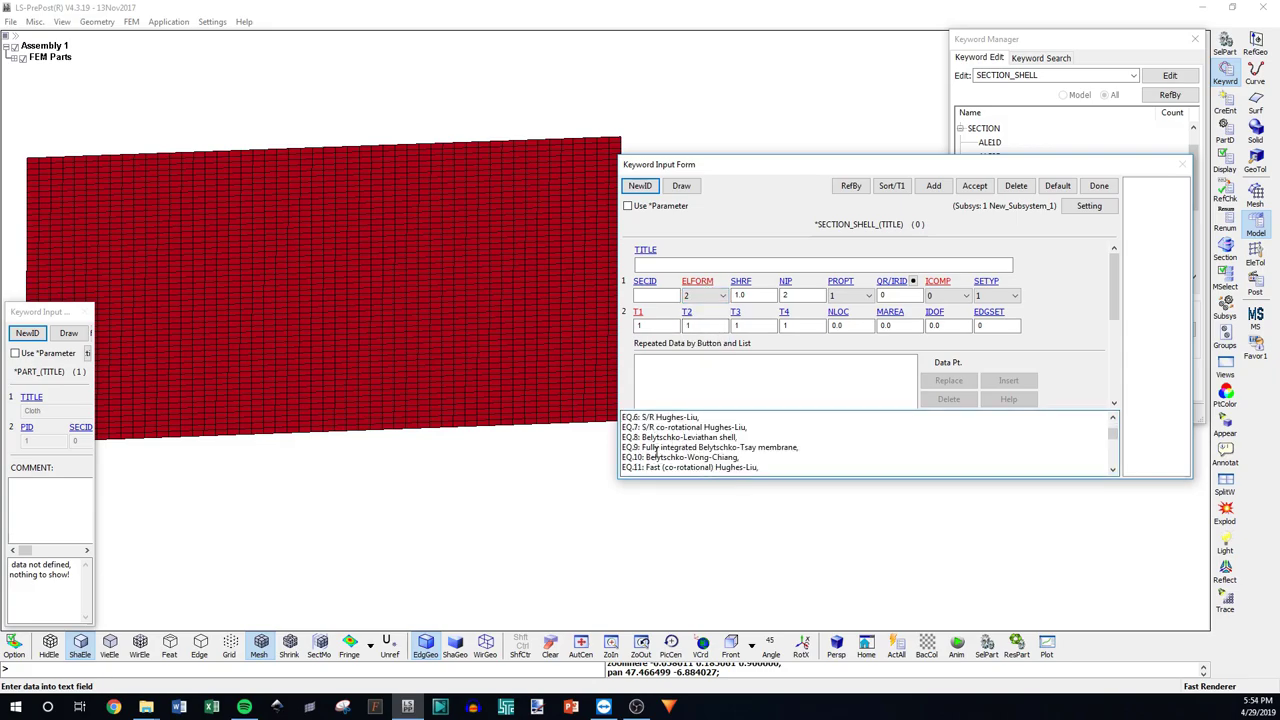
pyautogui.scroll(2, 662, 437)
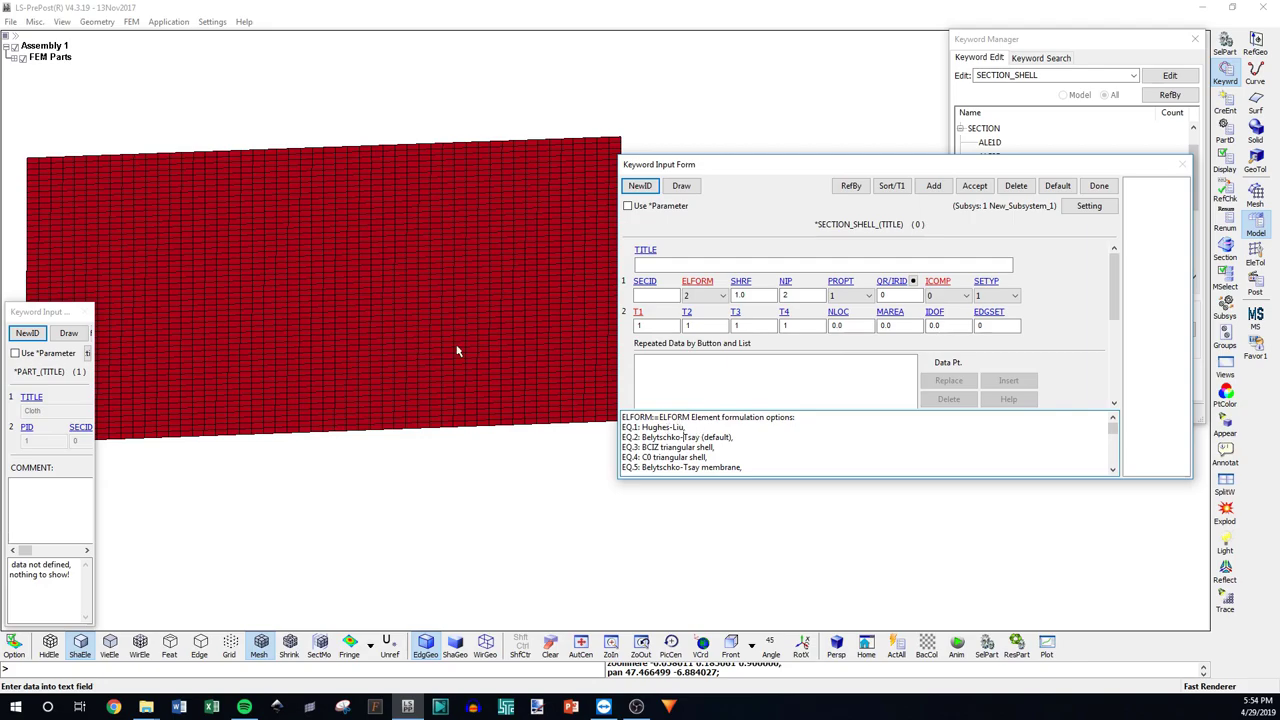
pyautogui.keyDown('ctrl'); pyautogui.moveTo(394, 320); pyautogui.dragTo(543, 337); pyautogui.keyUp('ctrl')
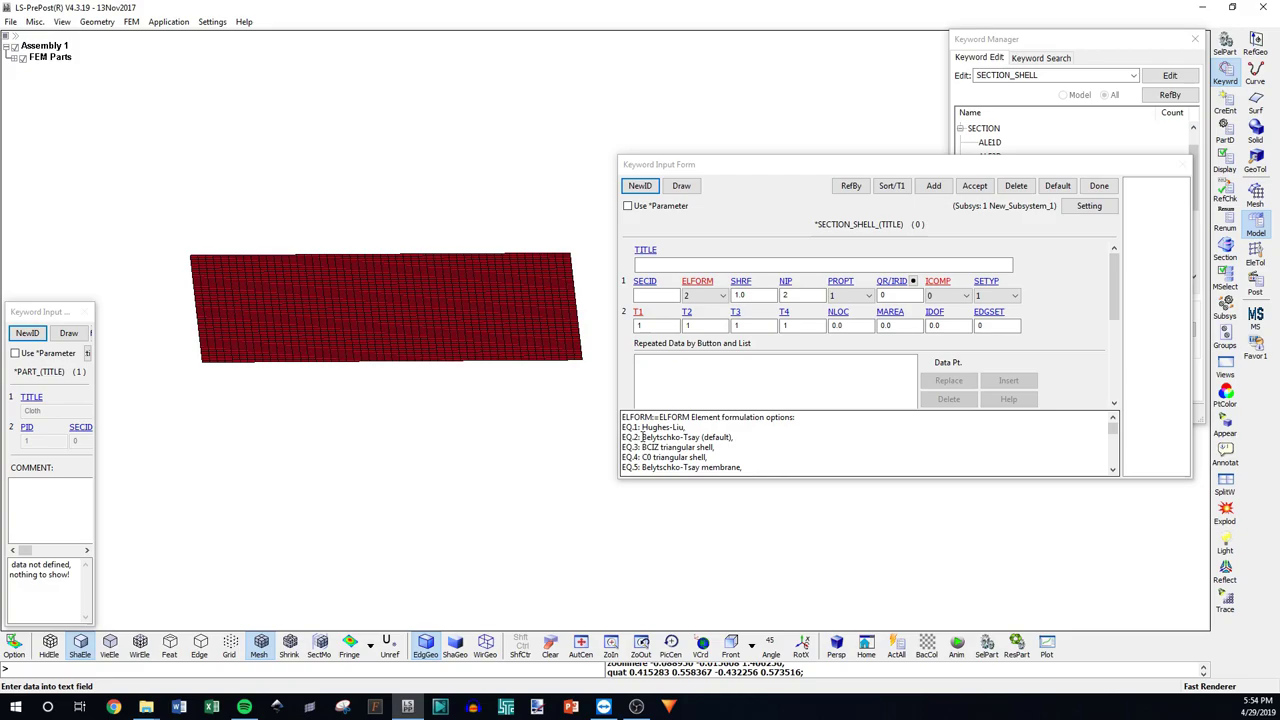
pyautogui.moveTo(641, 437); pyautogui.dragTo(714, 437)
pyautogui.keyDown('ctrl'); pyautogui.moveTo(384, 306); pyautogui.dragTo(343, 318); pyautogui.keyUp('ctrl')
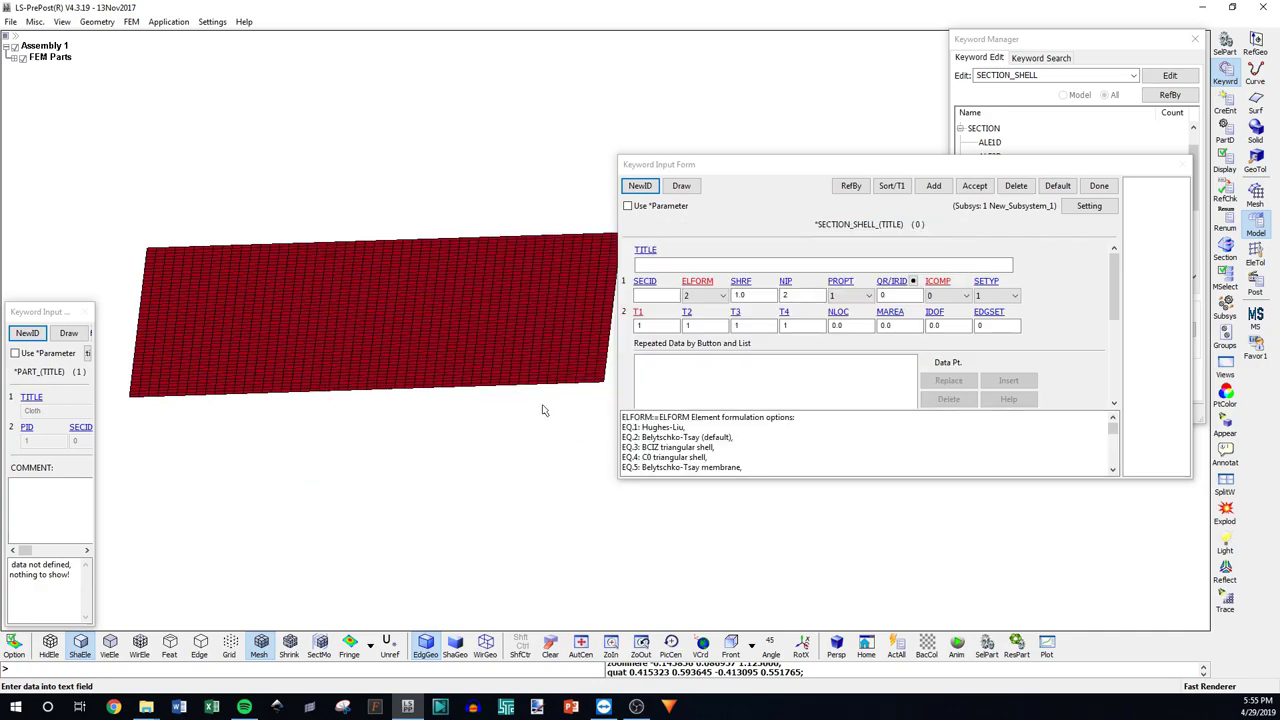
pyautogui.click(720, 437)
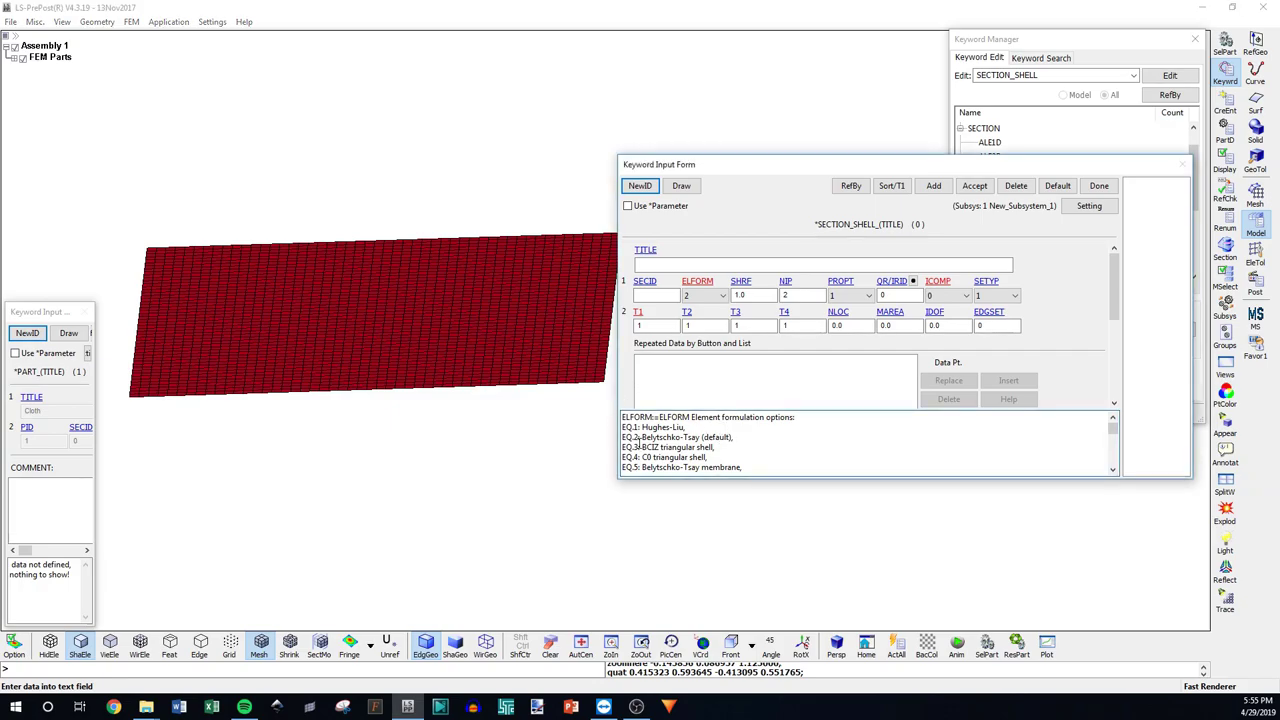
pyautogui.moveTo(641, 437); pyautogui.dragTo(698, 435)
pyautogui.click(655, 447)
pyautogui.scroll(-3, 655, 447)
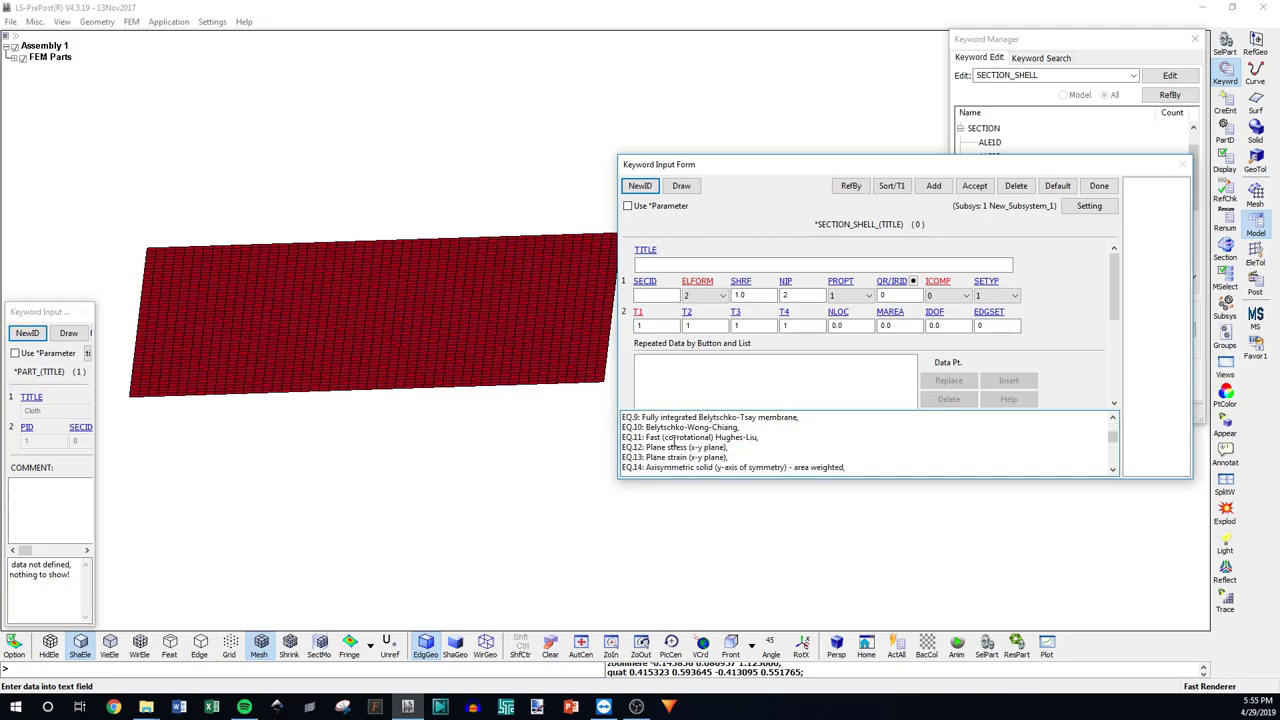
pyautogui.scroll(-1, 676, 445)
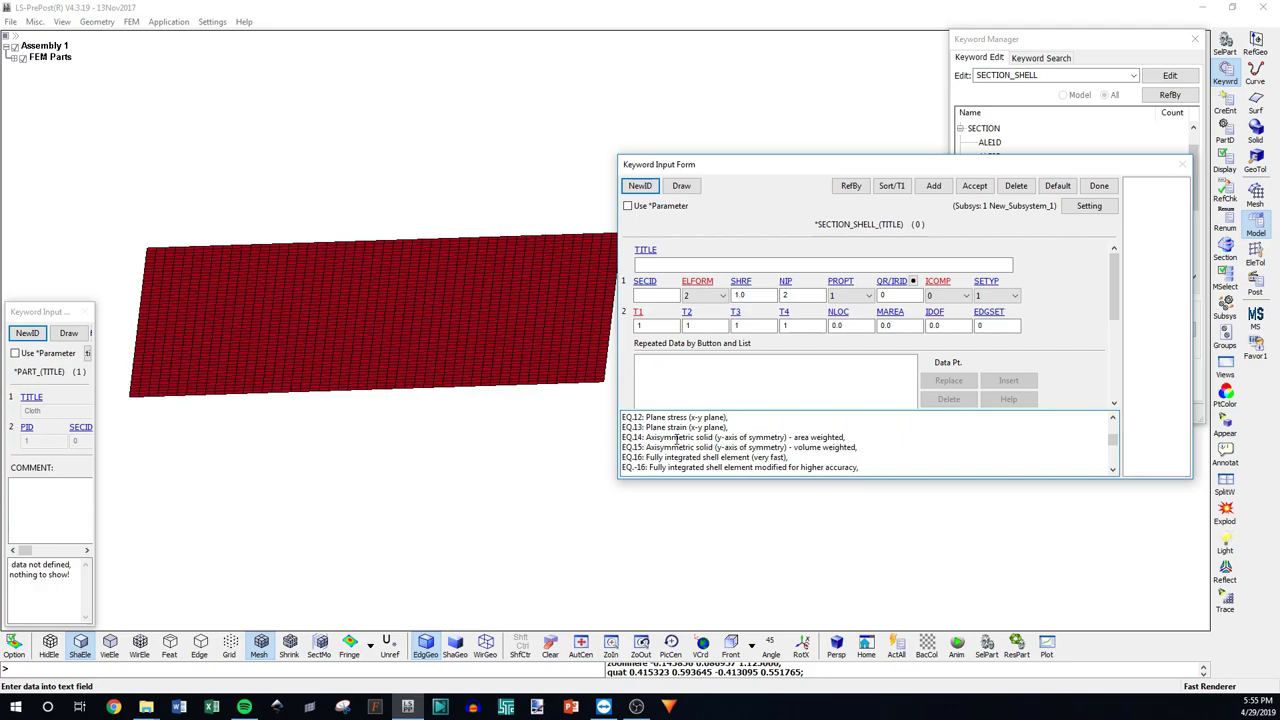
pyautogui.scroll(3, 697, 447)
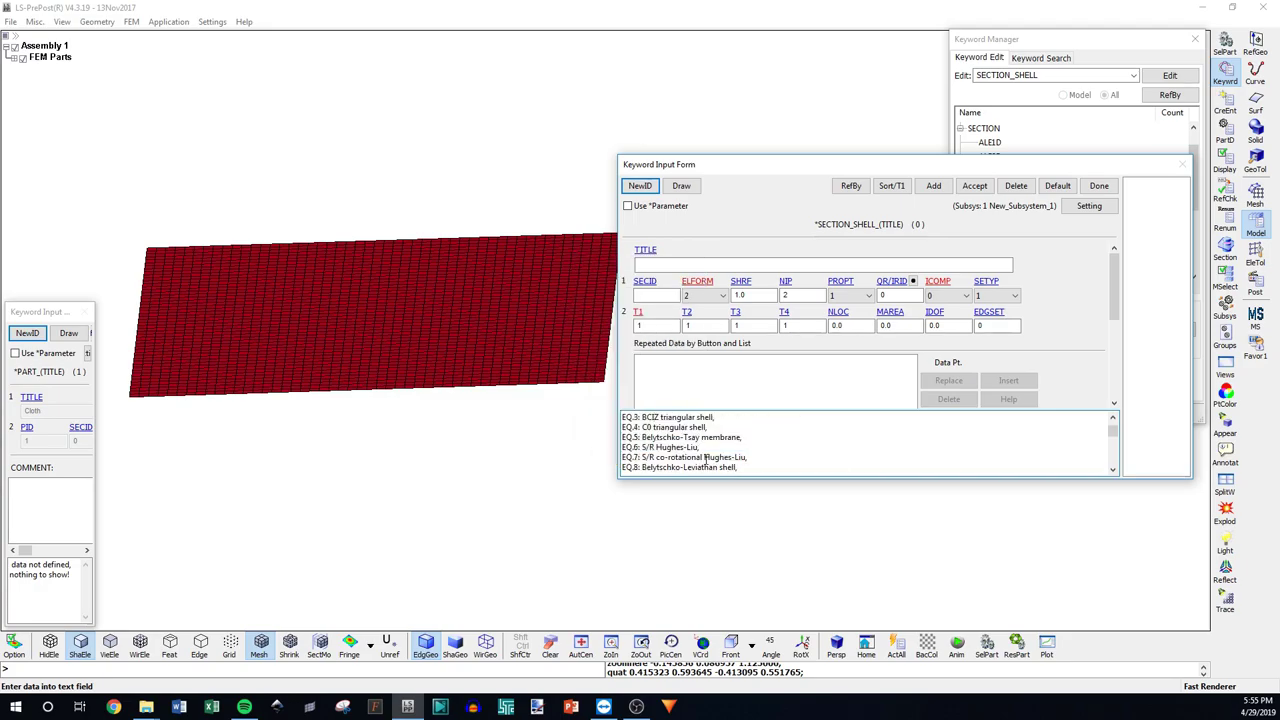
pyautogui.scroll(1, 706, 460)
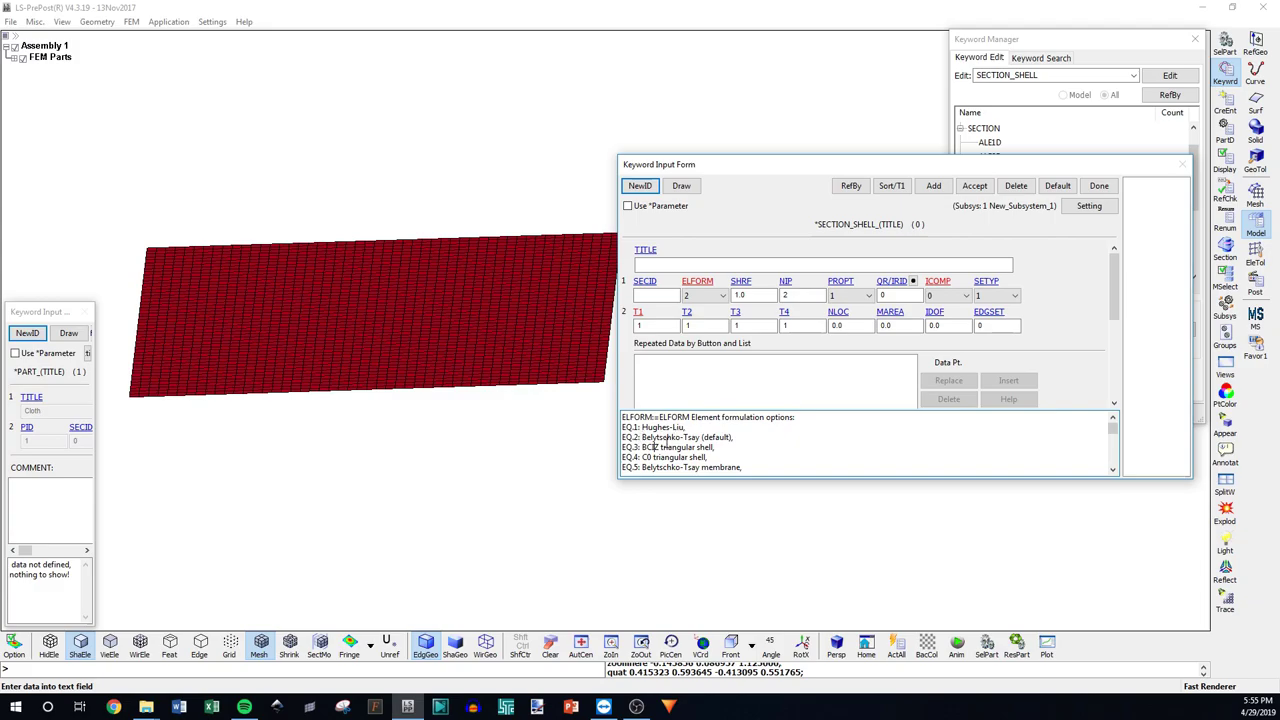
pyautogui.scroll(-2, 645, 440)
pyautogui.scroll(2, 663, 440)
# Rotate and zoom in until the red cloth mesh's square elements fill the view.
pyautogui.moveTo(545, 358); pyautogui.dragTo(420, 300)
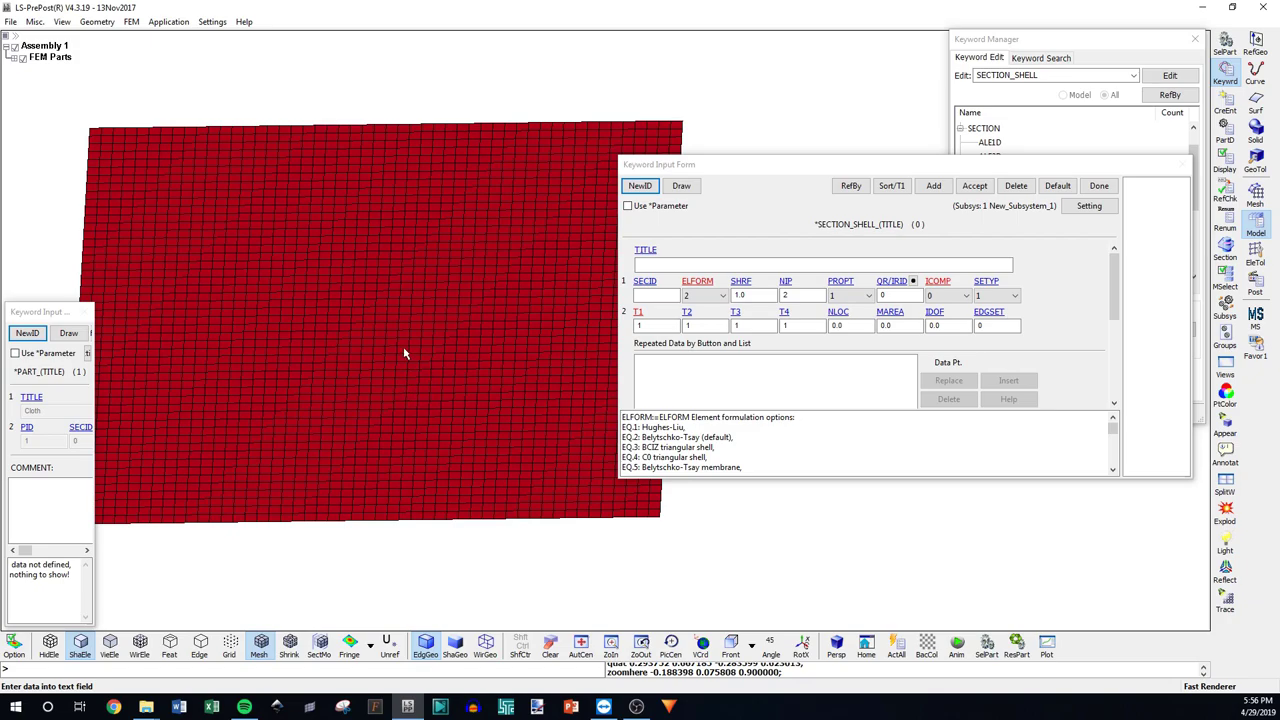
pyautogui.scroll(2, 400, 345)
pyautogui.scroll(-4, 391, 330)
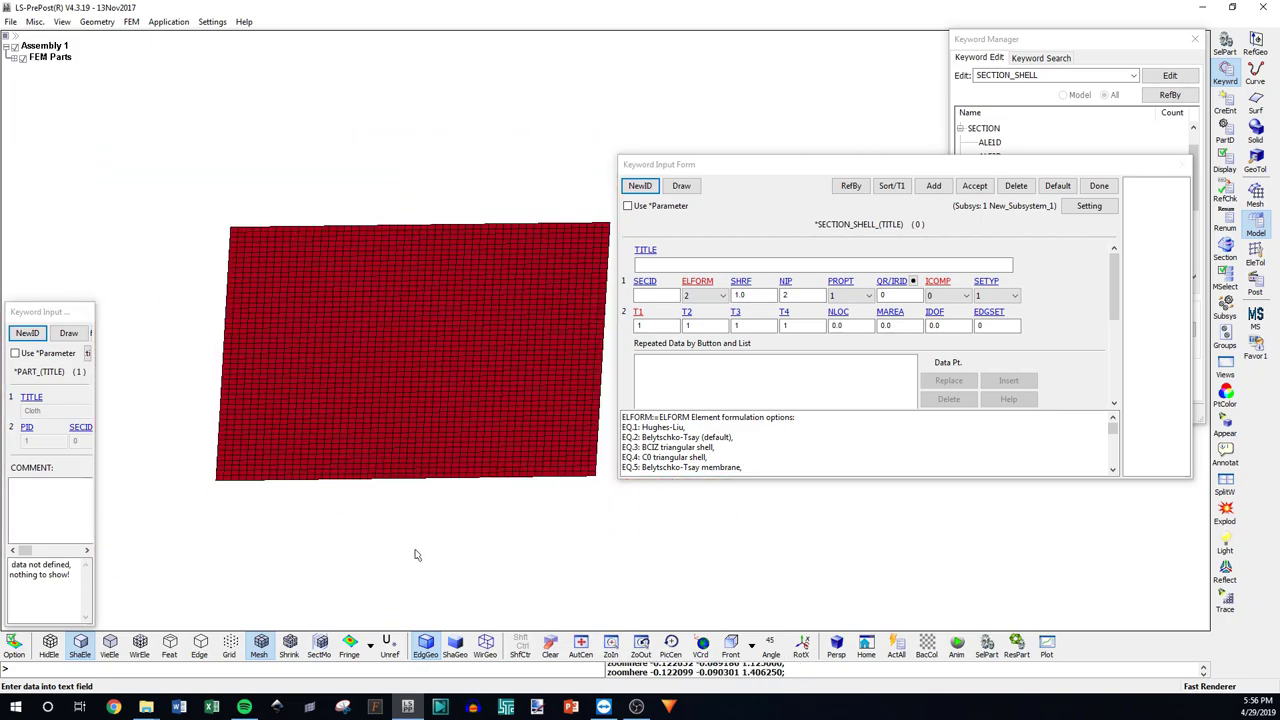
pyautogui.scroll(3, 406, 370)
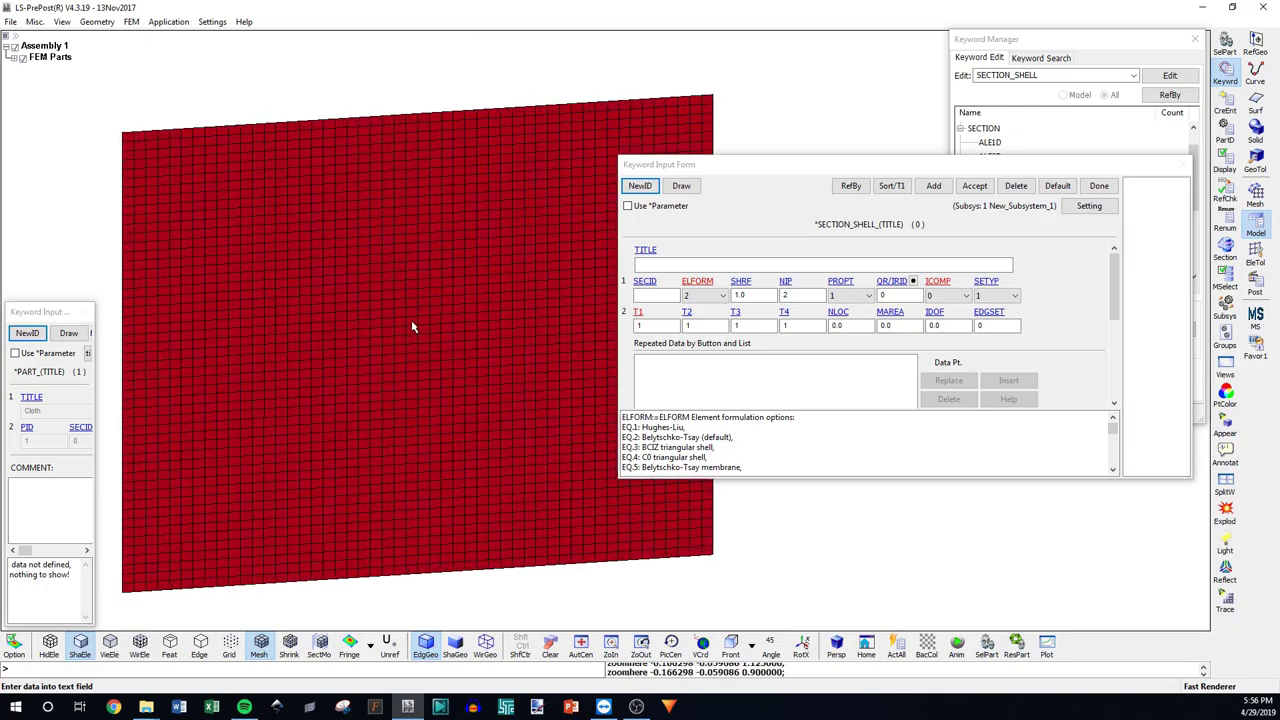
pyautogui.scroll(2, 410, 335)
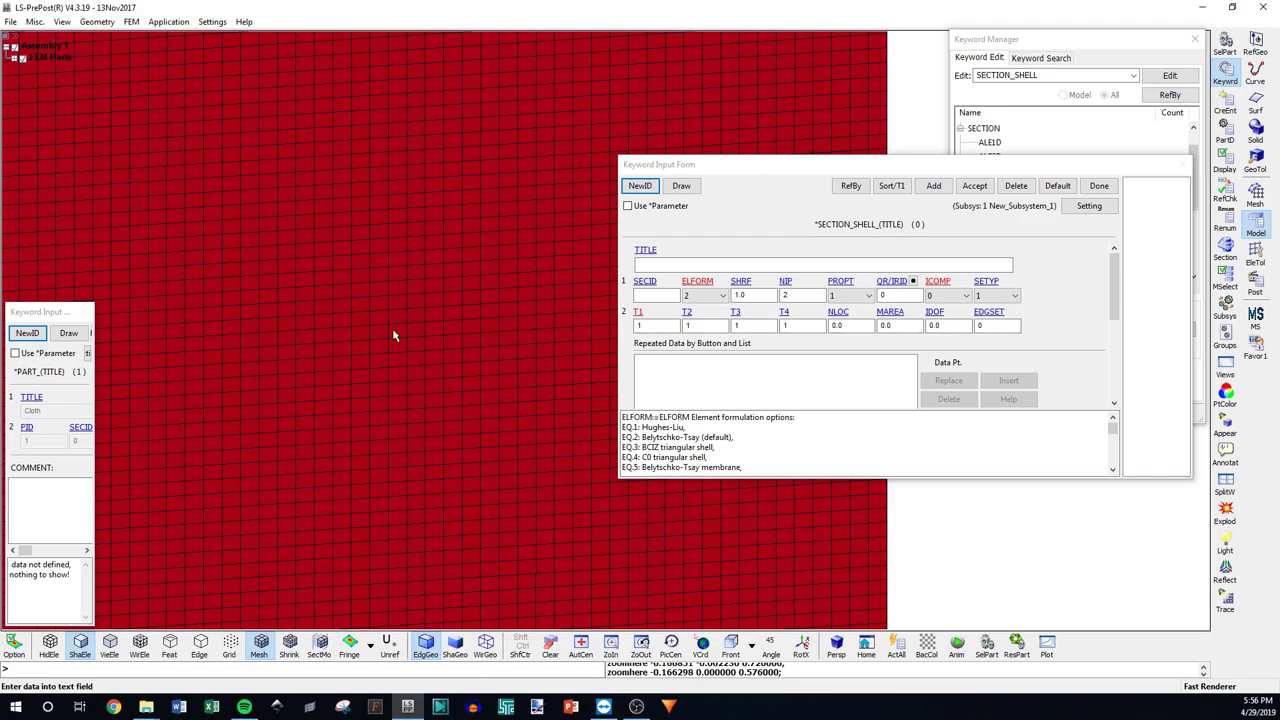
pyautogui.moveTo(477, 434); pyautogui.dragTo(366, 223)
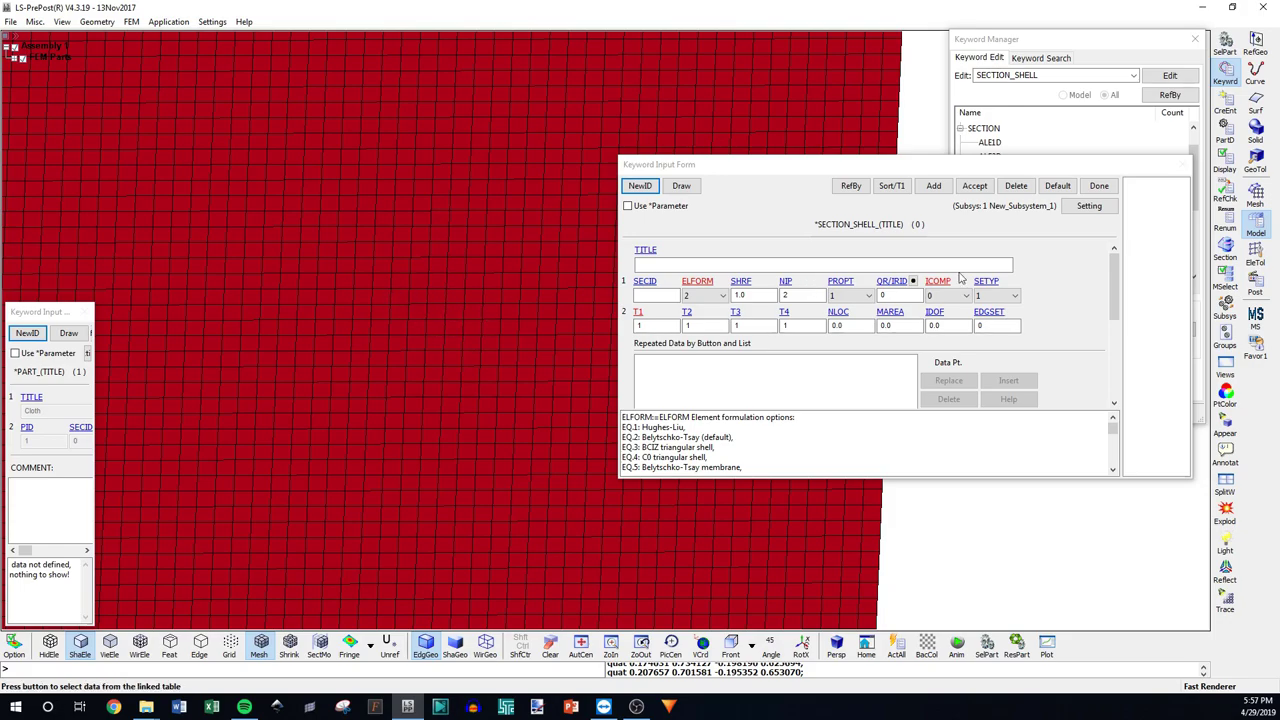
# Save the shell section settings and select the Cloth part's HGID field.
pyautogui.click(1102, 188)
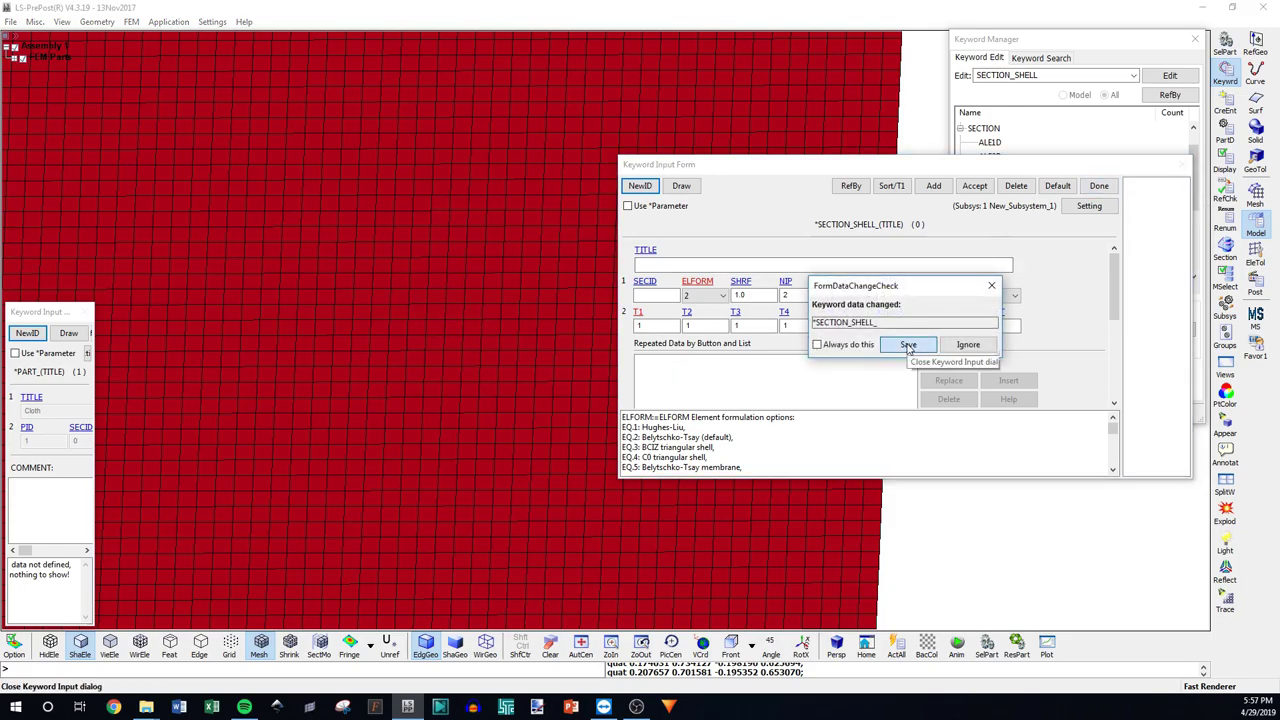
pyautogui.click(908, 344)
pyautogui.click(553, 318)
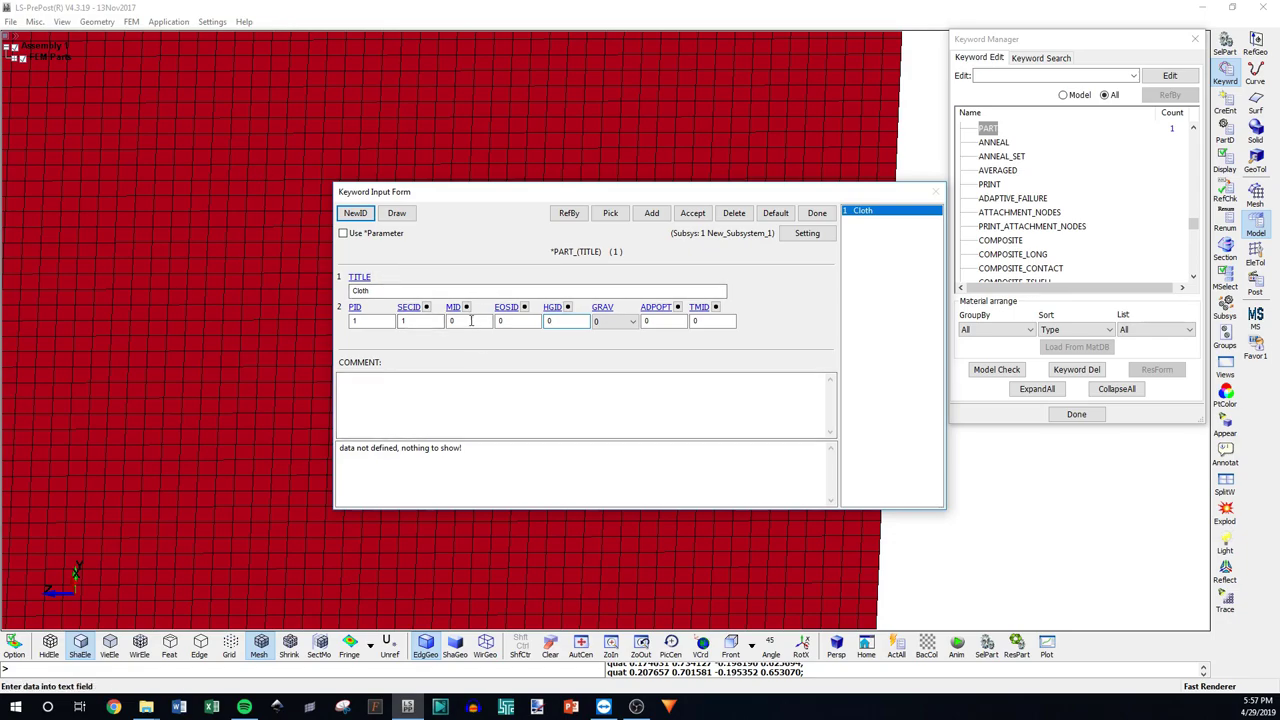
# Create a new HOURGLASS keyword for the Cloth part with HGID 1.
pyautogui.click(568, 307)
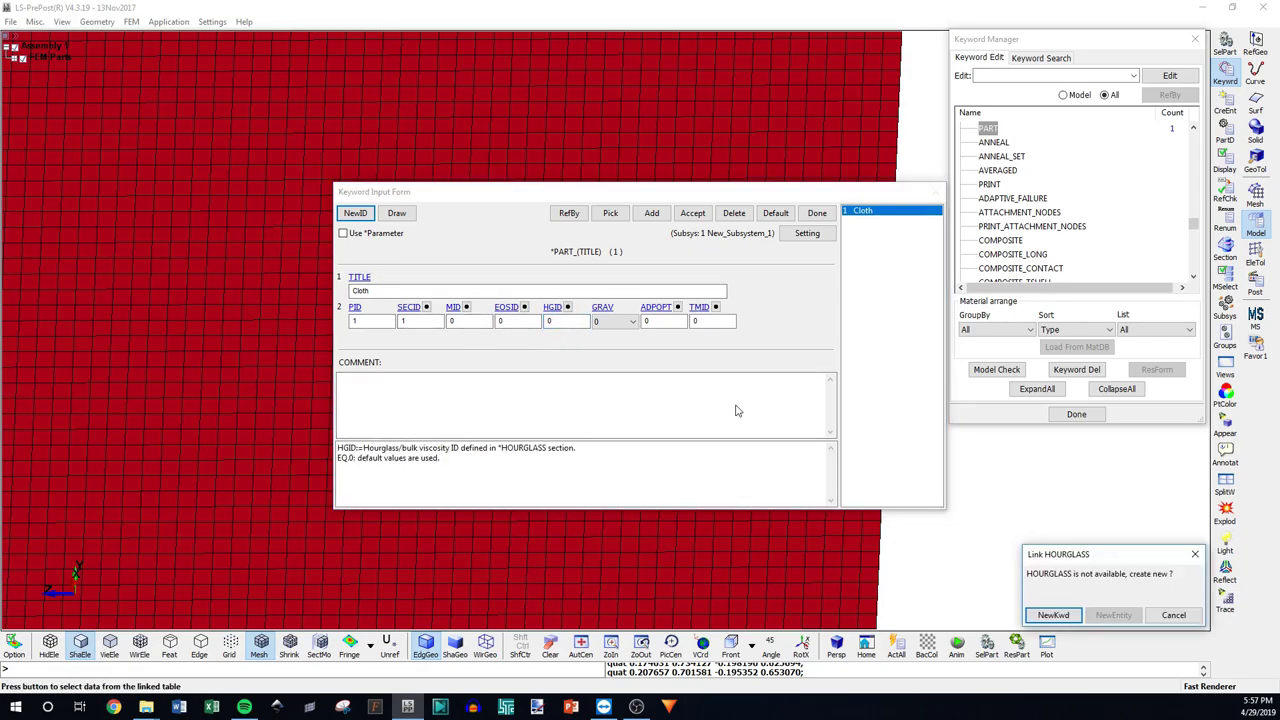
pyautogui.click(1048, 620)
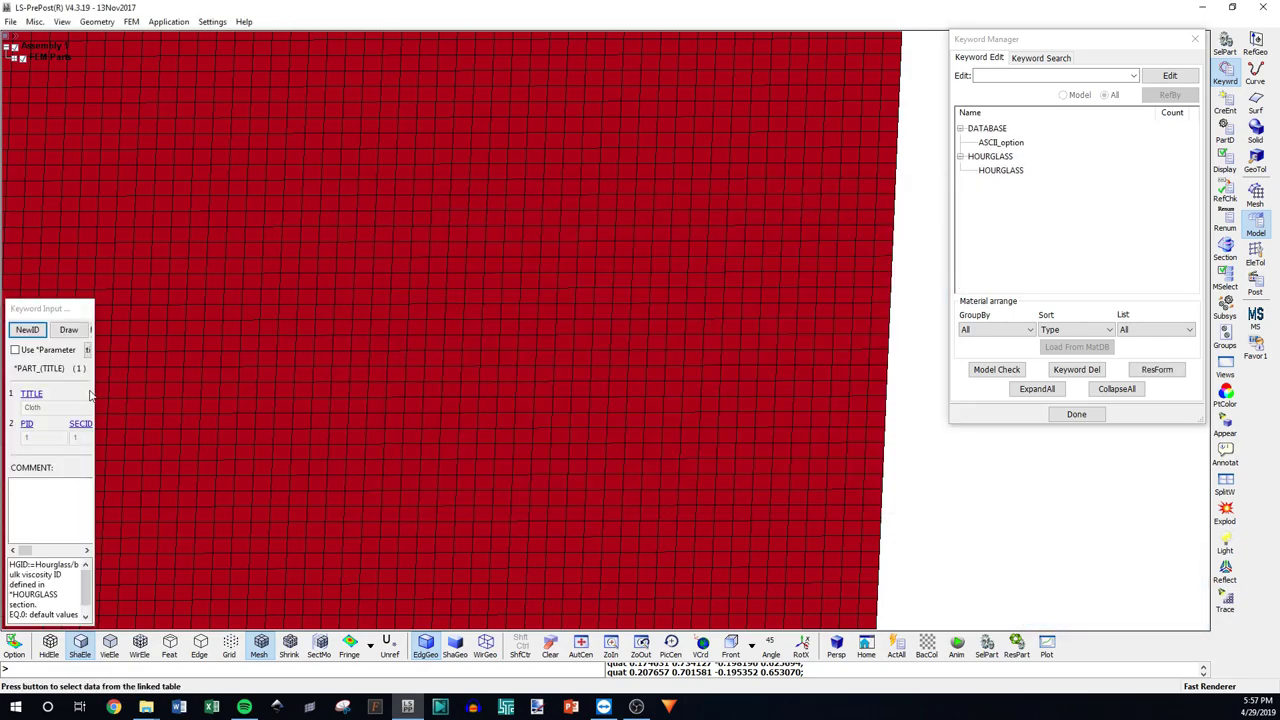
pyautogui.doubleClick(1000, 170)
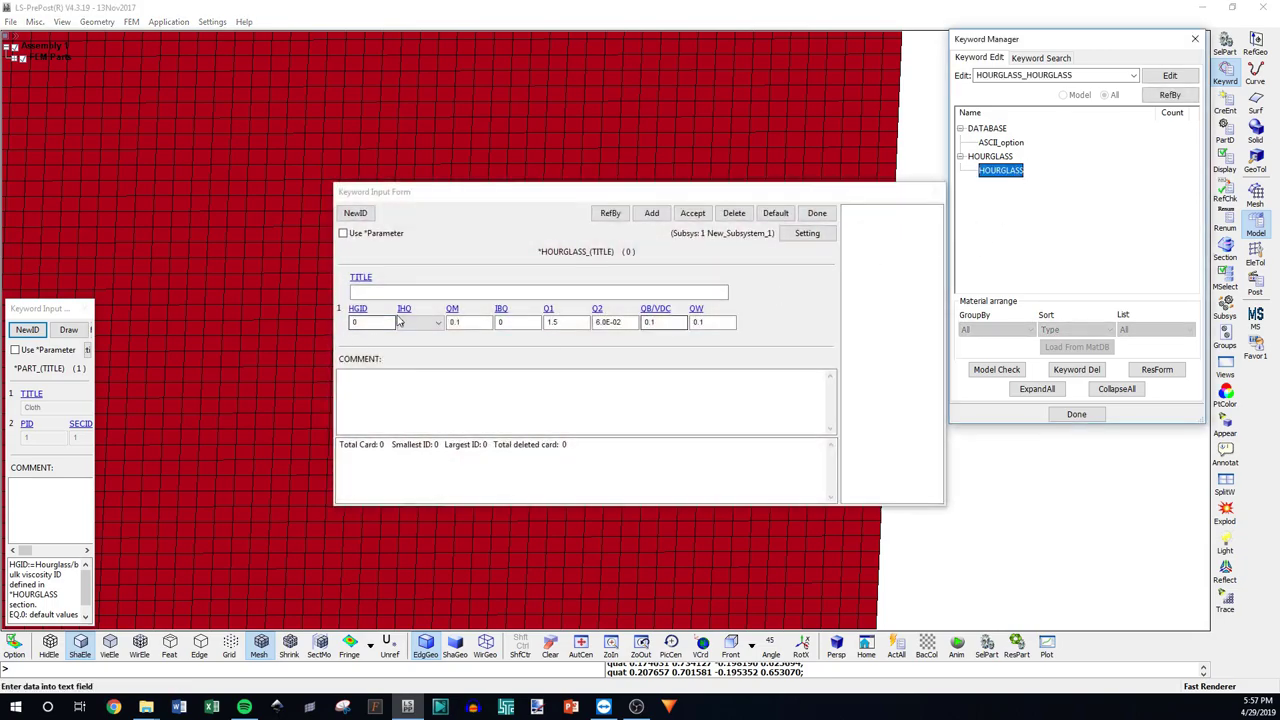
pyautogui.moveTo(378, 323); pyautogui.dragTo(346, 327)
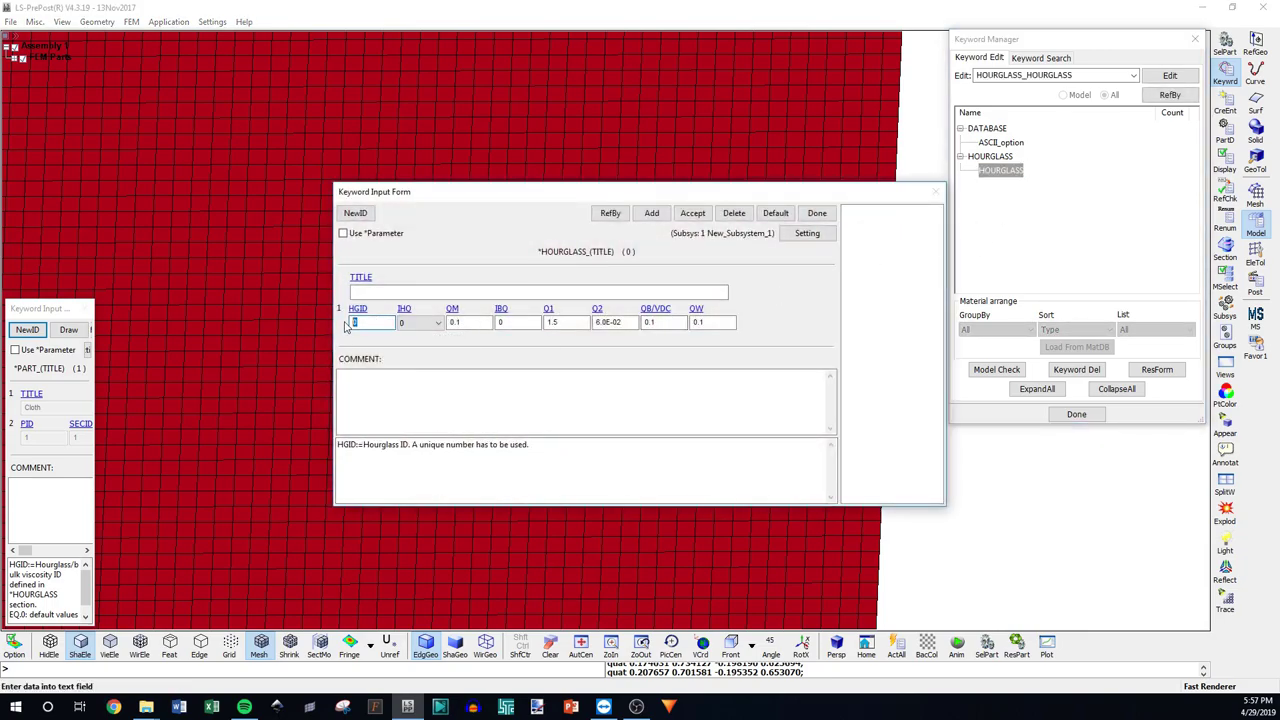
pyautogui.write('1')
pyautogui.click(405, 314)
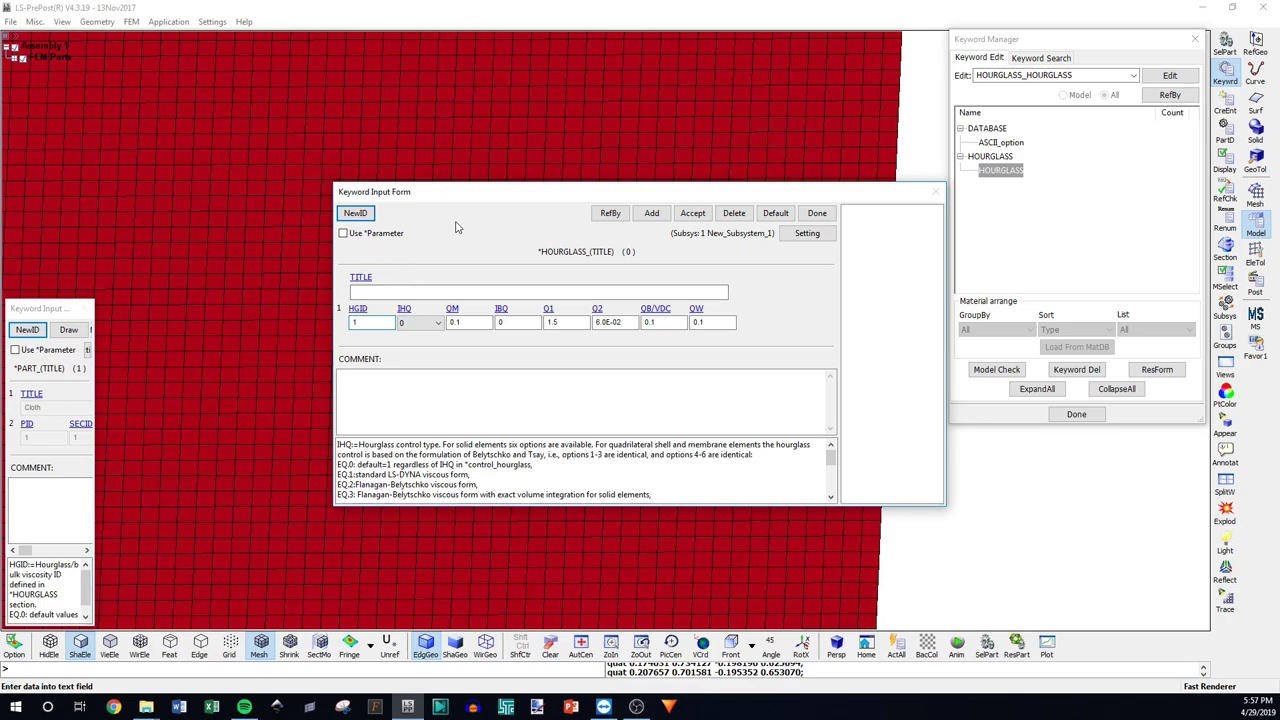
pyautogui.moveTo(486, 194); pyautogui.dragTo(730, 222)
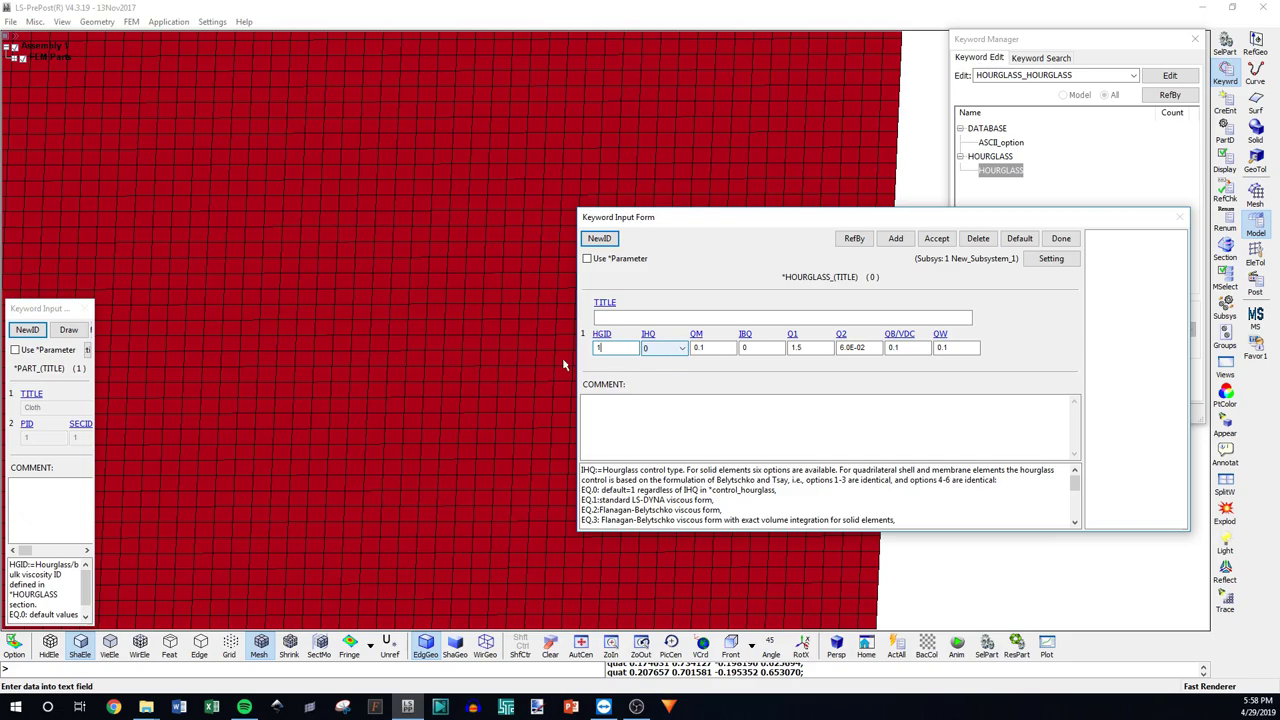
pyautogui.scroll(-1, 679, 486)
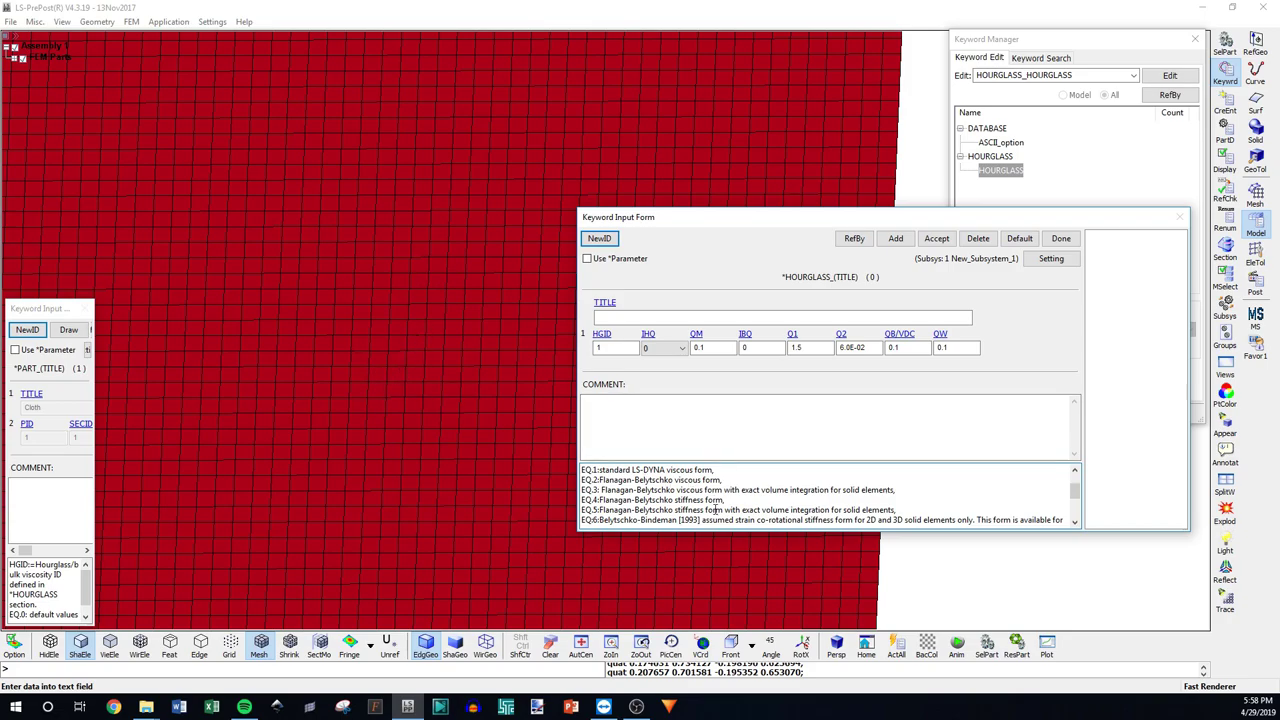
pyautogui.scroll(-1, 716, 510)
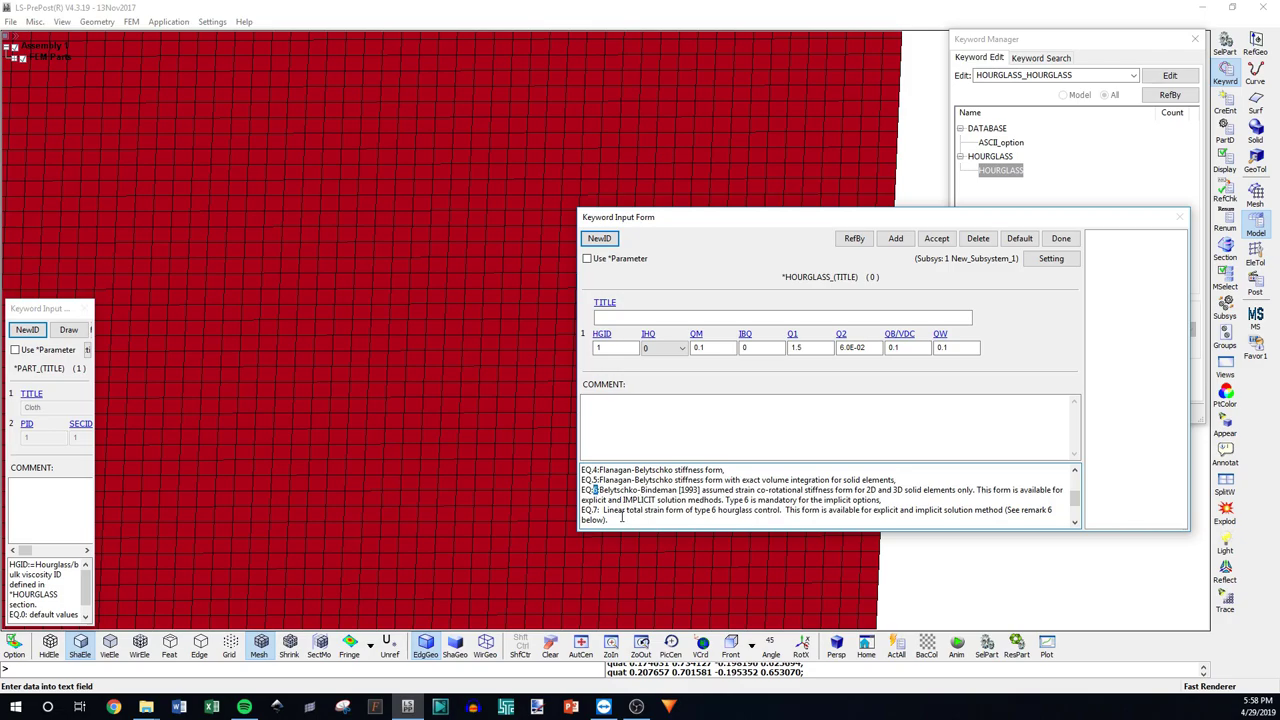
pyautogui.scroll(3, 621, 517)
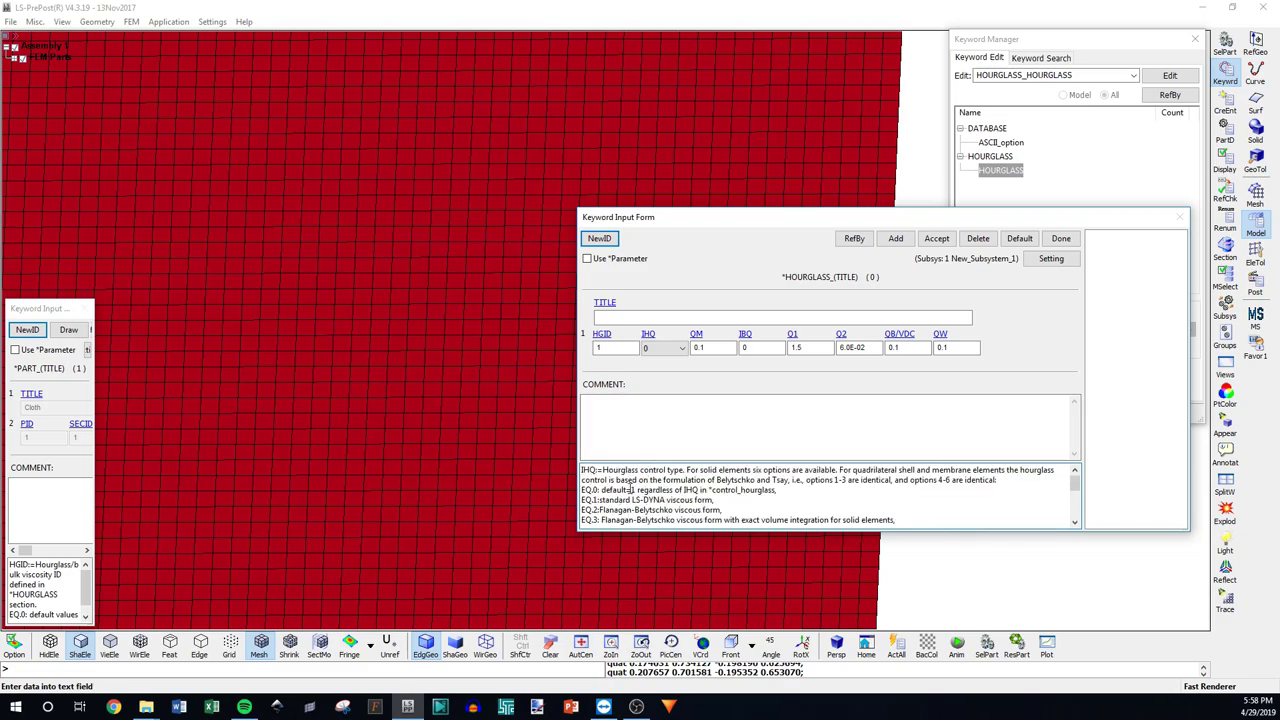
# Review the hourglass QM coefficient and IHQ control types, then finish with Done.
pyautogui.click(700, 348)
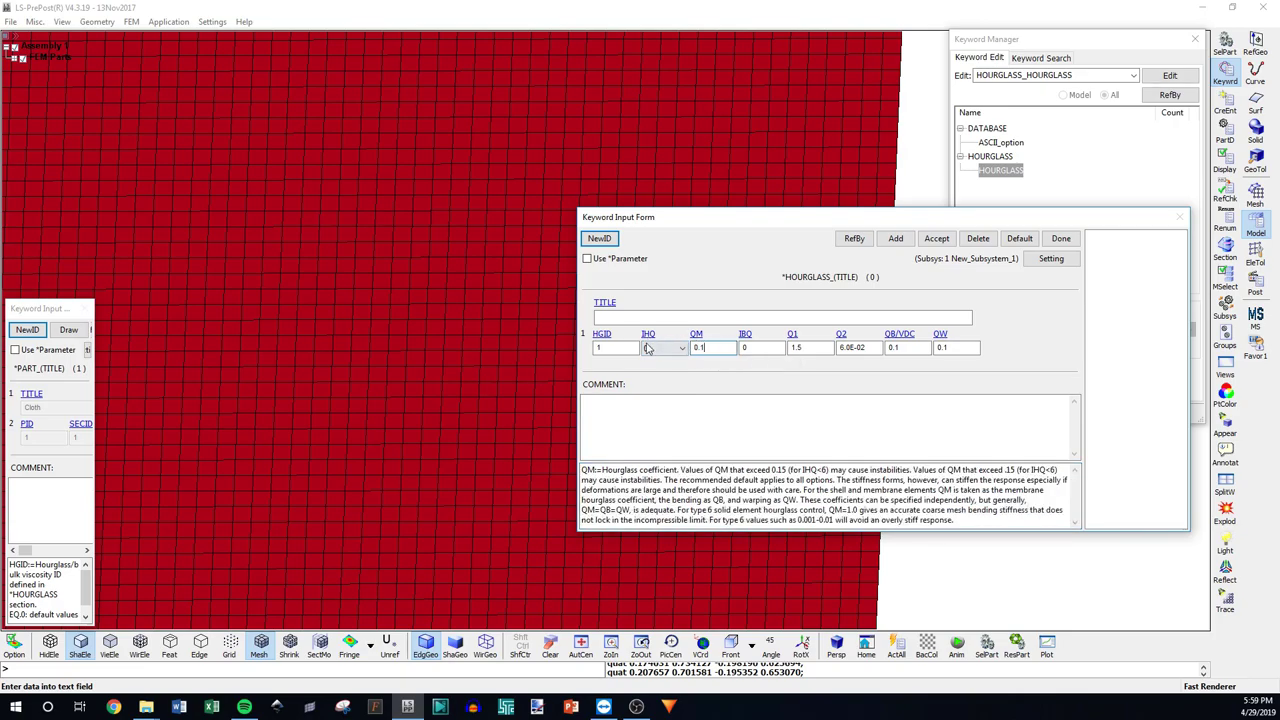
pyautogui.click(647, 347)
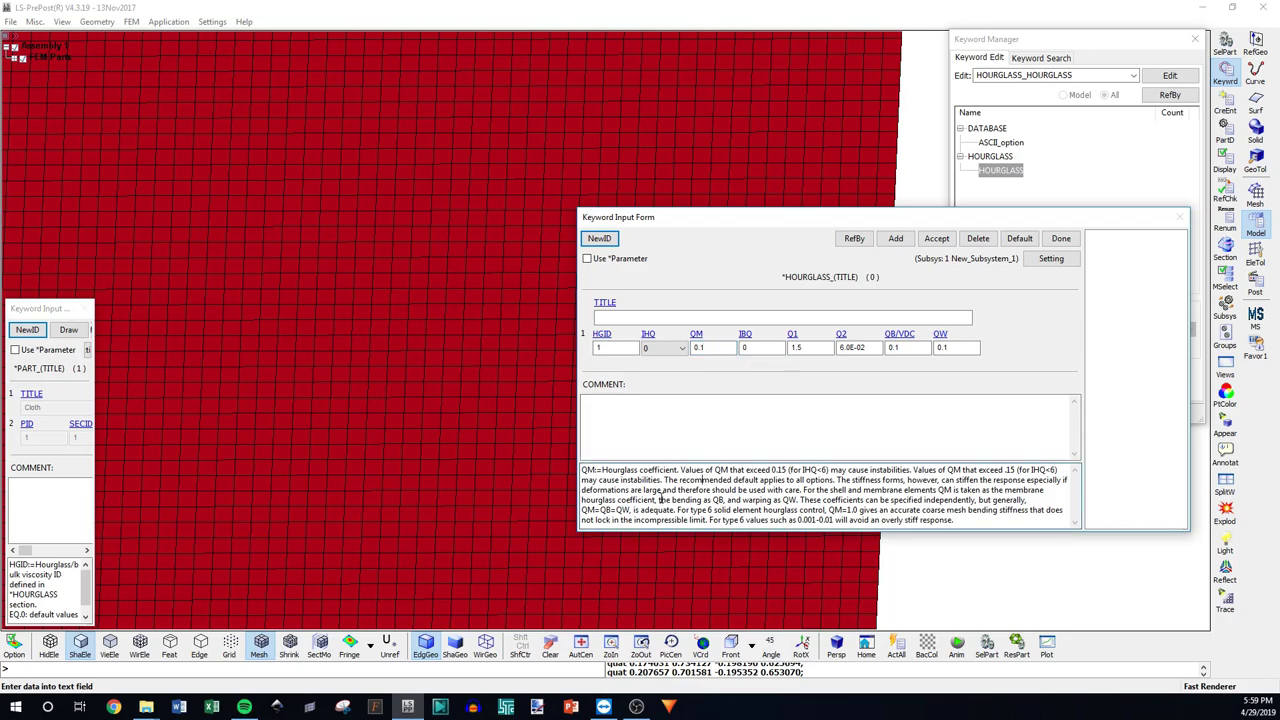
pyautogui.click(648, 334)
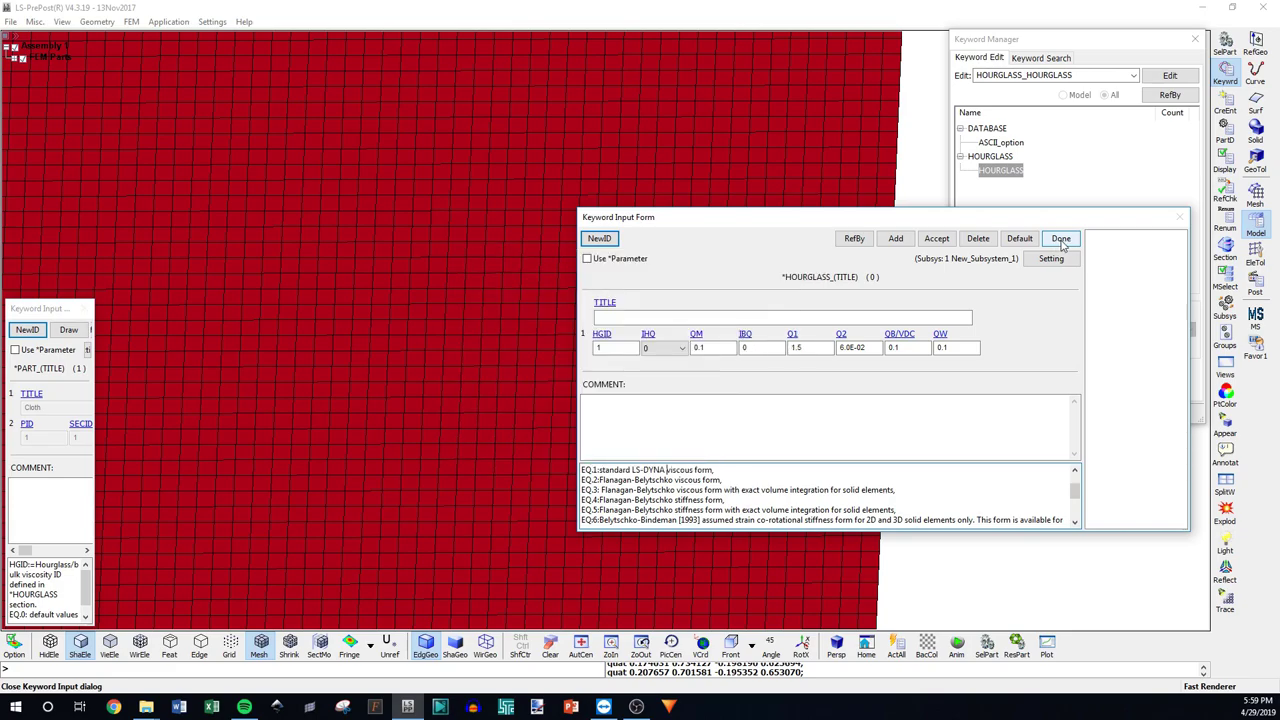
pyautogui.click(1061, 239)
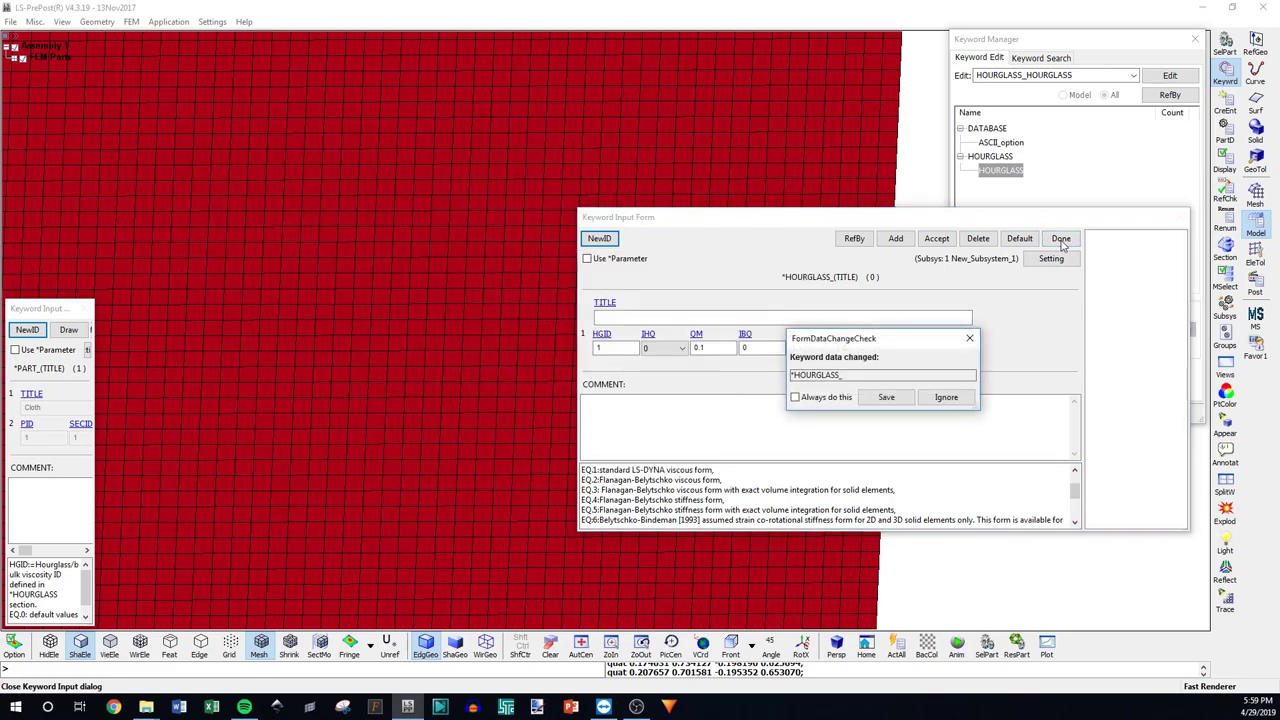
# Save the hourglass changes and reopen the Cloth part's SECTION_SHELL card.
pyautogui.click(889, 398)
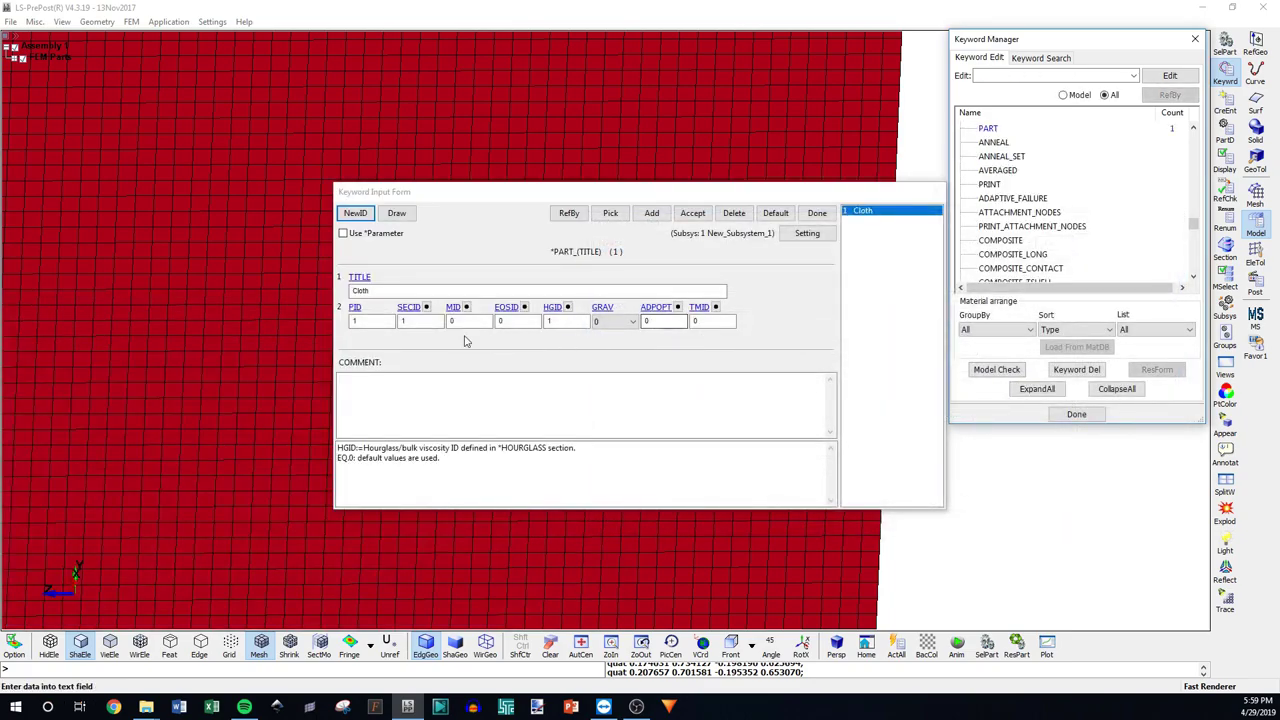
pyautogui.doubleClick(418, 321)
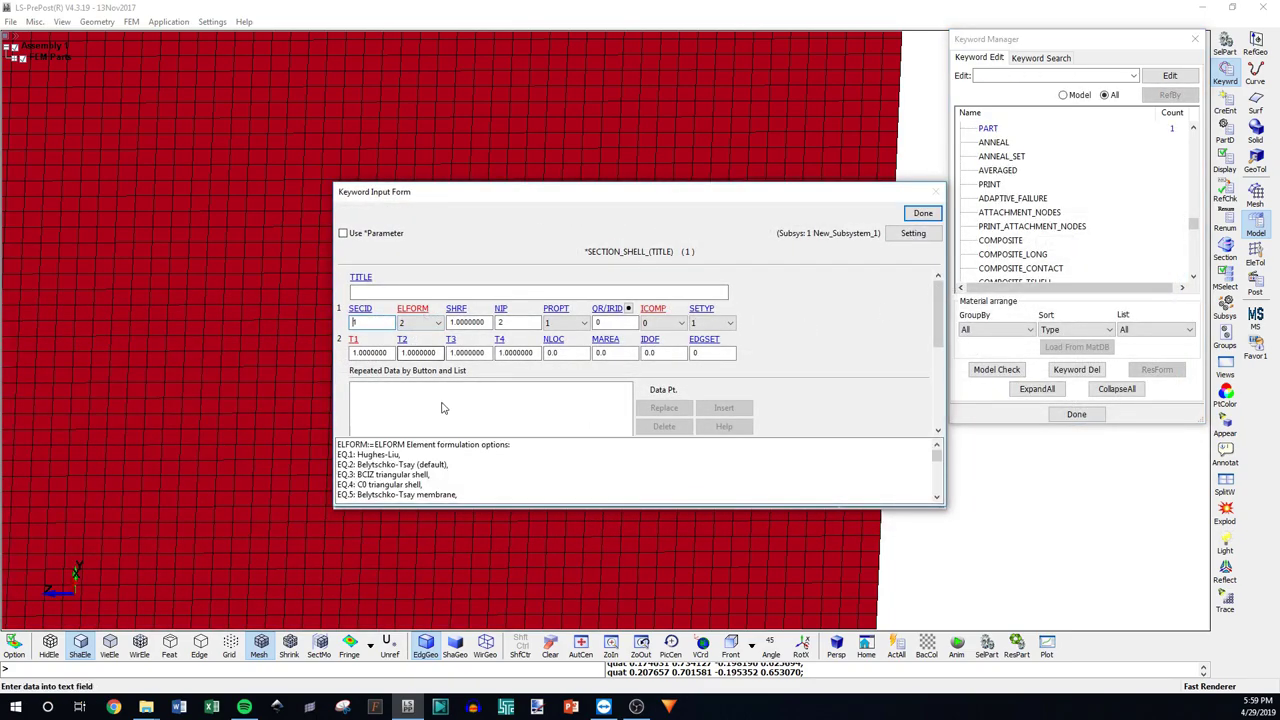
# Review the ELFORM formulation list and Belytschko-Tsay help, leaving ELFORM at 2.
pyautogui.moveTo(356, 465); pyautogui.dragTo(416, 465)
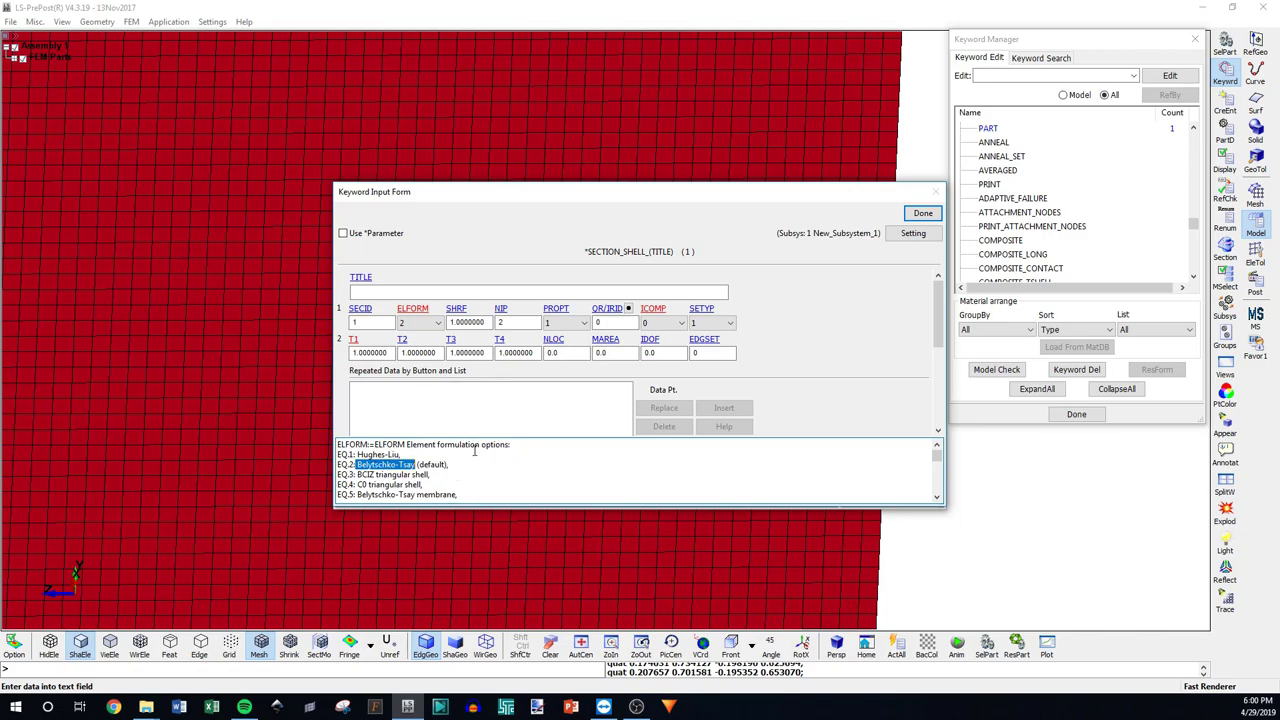
pyautogui.scroll(-2, 491, 455)
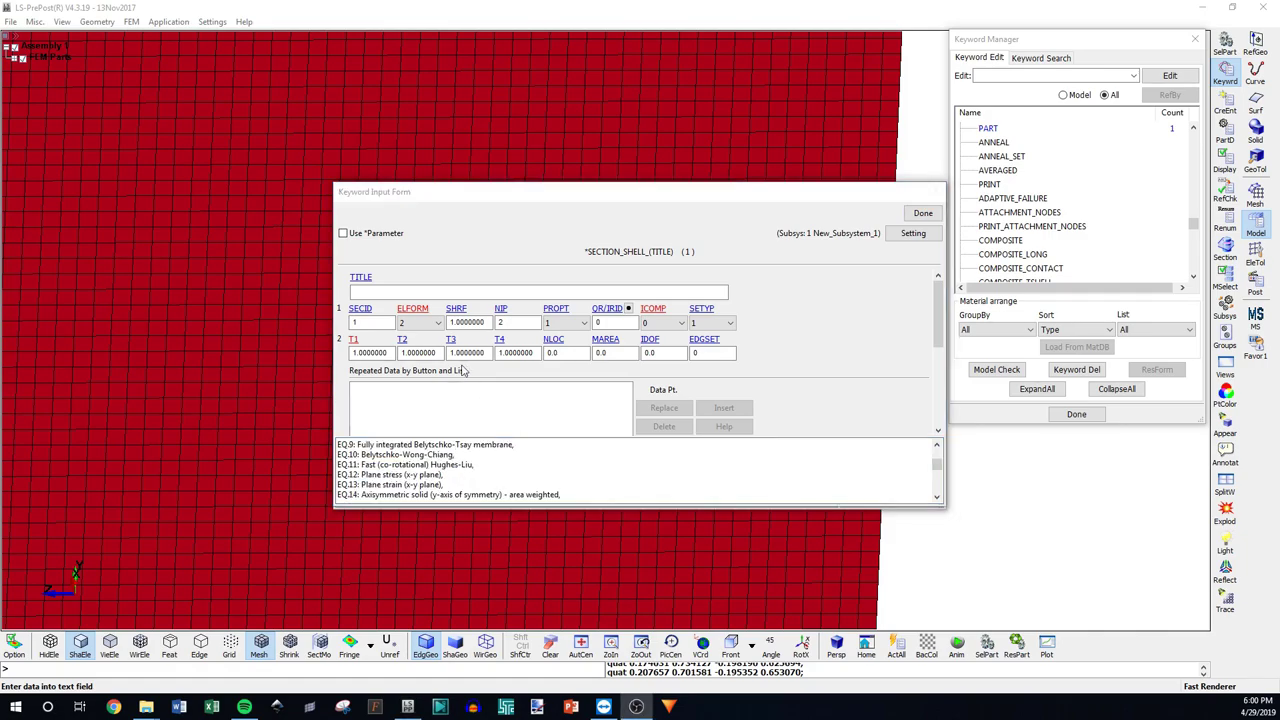
pyautogui.click(424, 324)
pyautogui.click(424, 321)
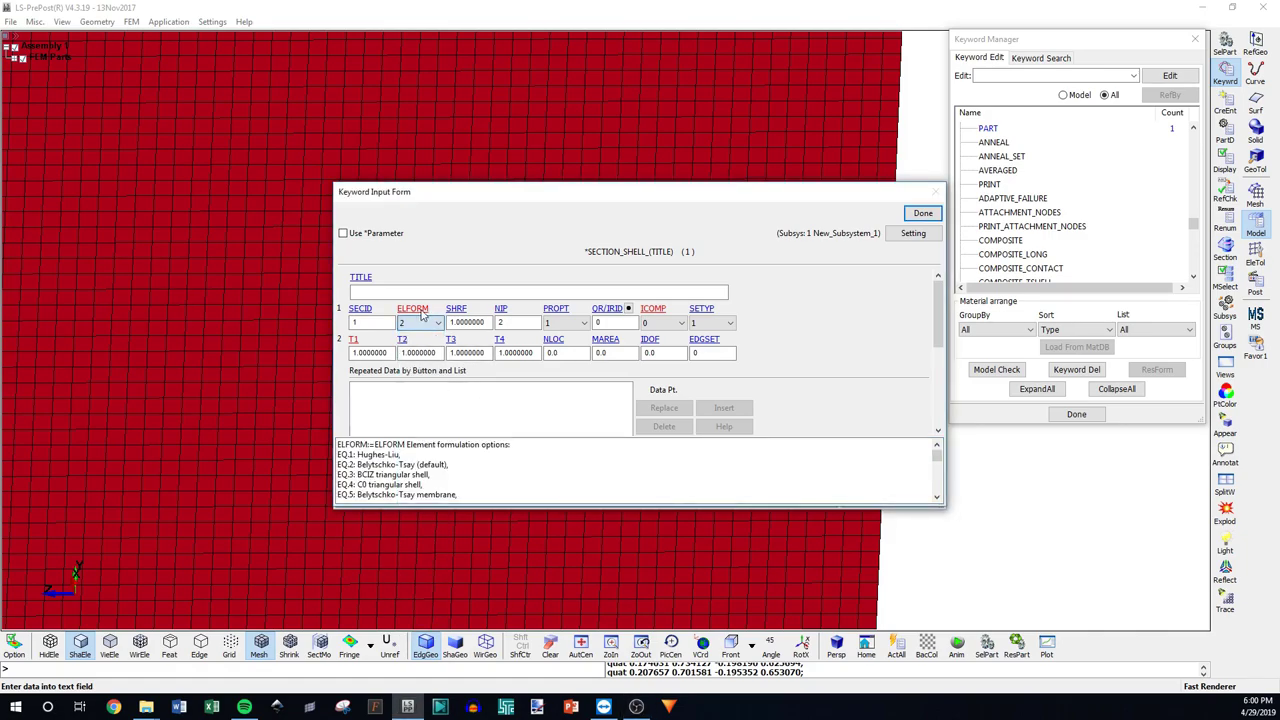
pyautogui.scroll(-1, 588, 475)
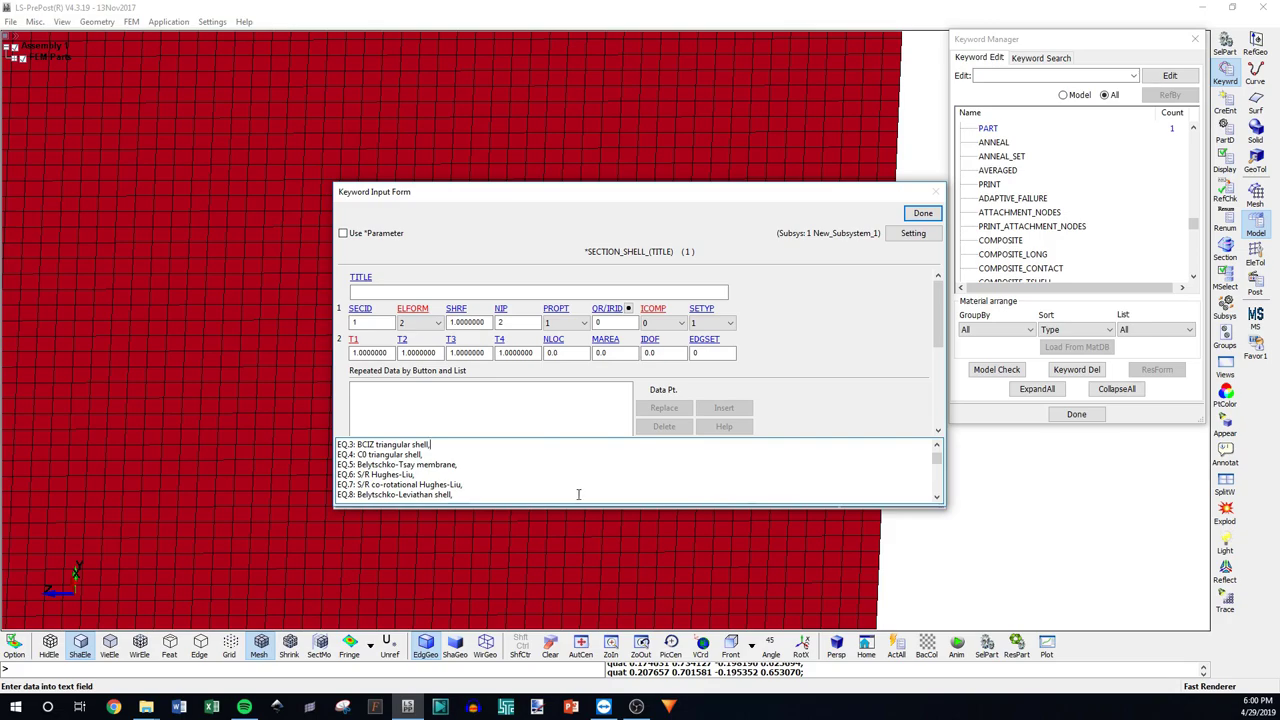
pyautogui.scroll(-2, 578, 494)
pyautogui.scroll(-2, 575, 493)
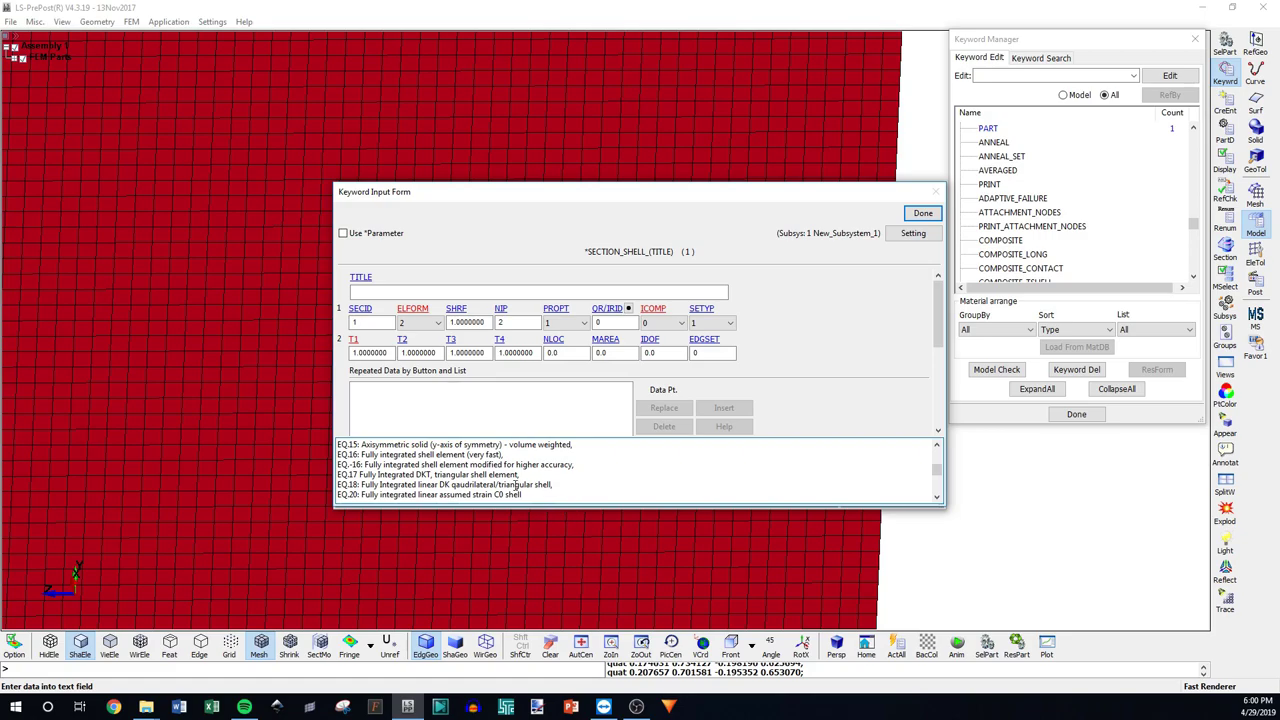
# Set ELFORM to 16, the fully integrated shell element, and read its help description.
pyautogui.click(437, 323)
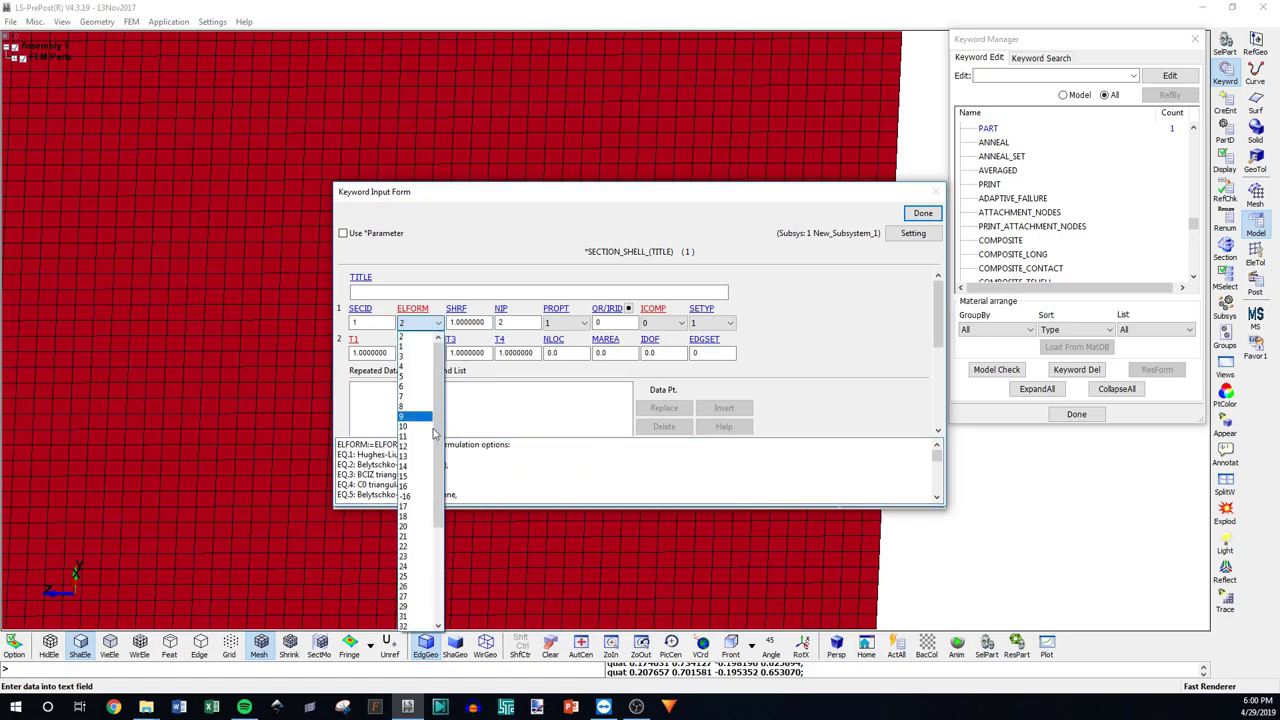
pyautogui.click(410, 487)
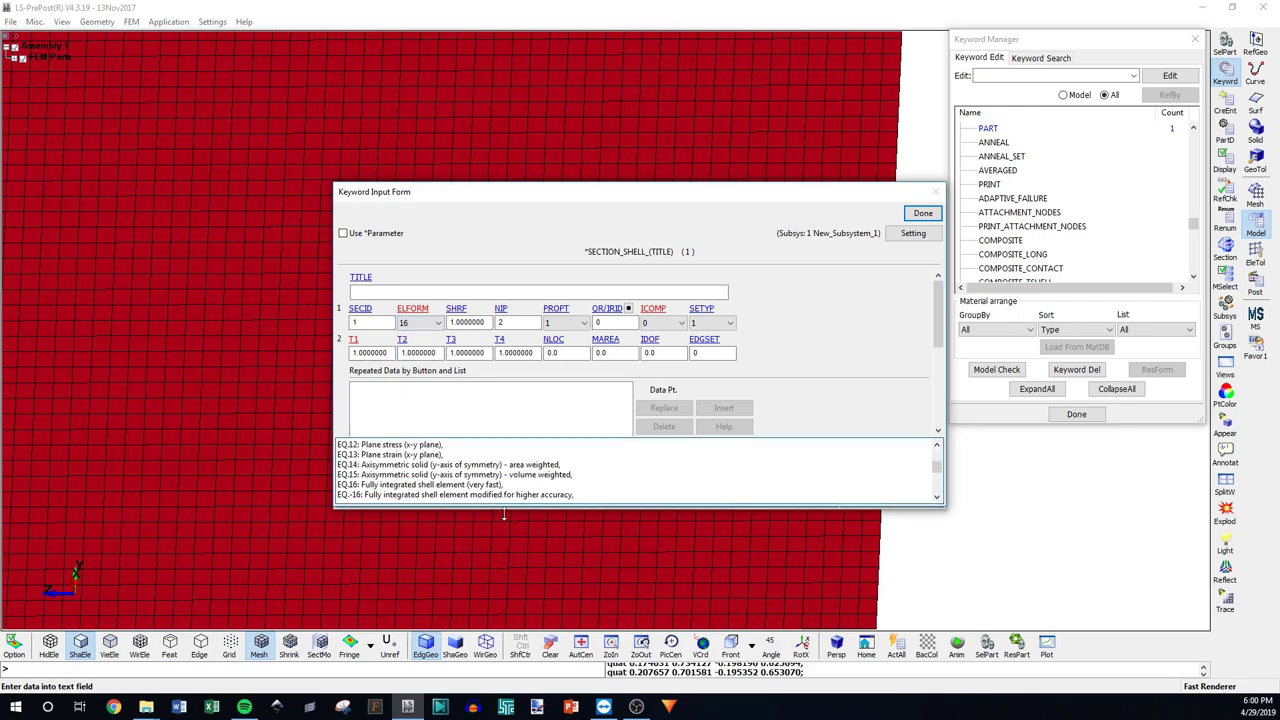
pyautogui.moveTo(362, 484); pyautogui.dragTo(467, 485)
pyautogui.click(482, 487)
pyautogui.moveTo(467, 485); pyautogui.dragTo(508, 485)
pyautogui.click(512, 487)
pyautogui.scroll(-3, 500, 486)
pyautogui.scroll(3, 470, 484)
pyautogui.scroll(4, 440, 458)
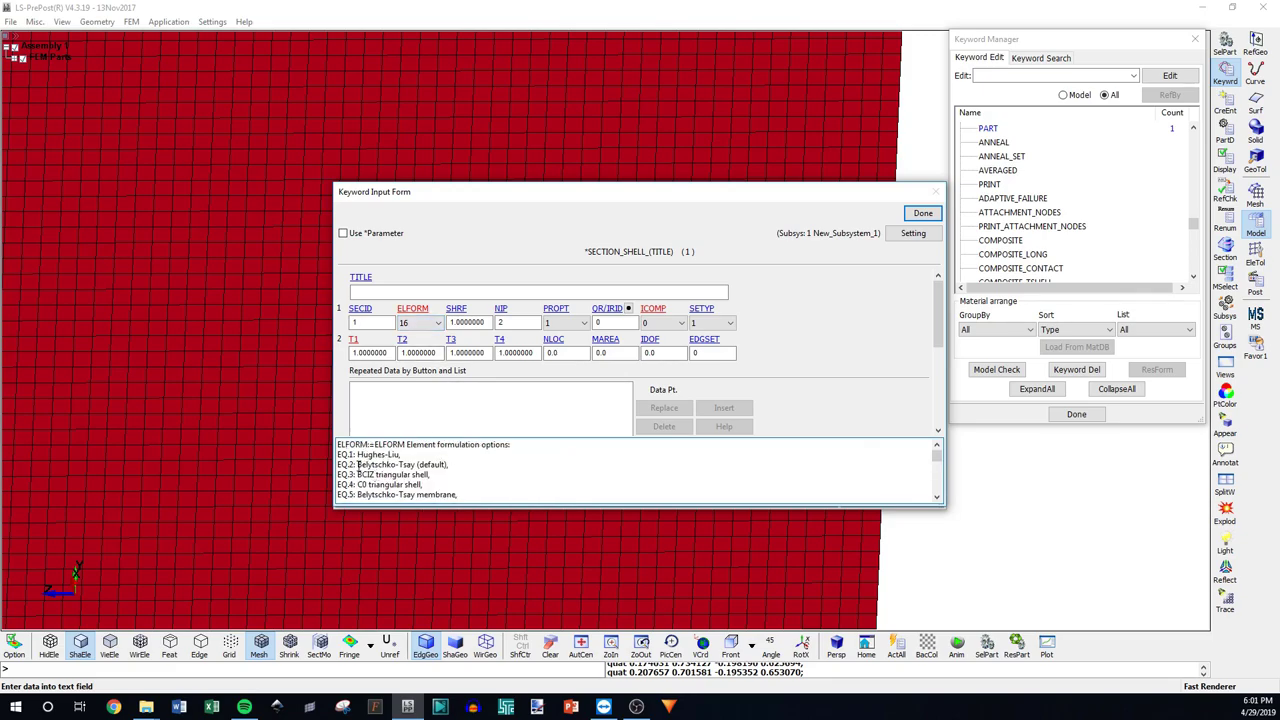
pyautogui.scroll(-5, 360, 464)
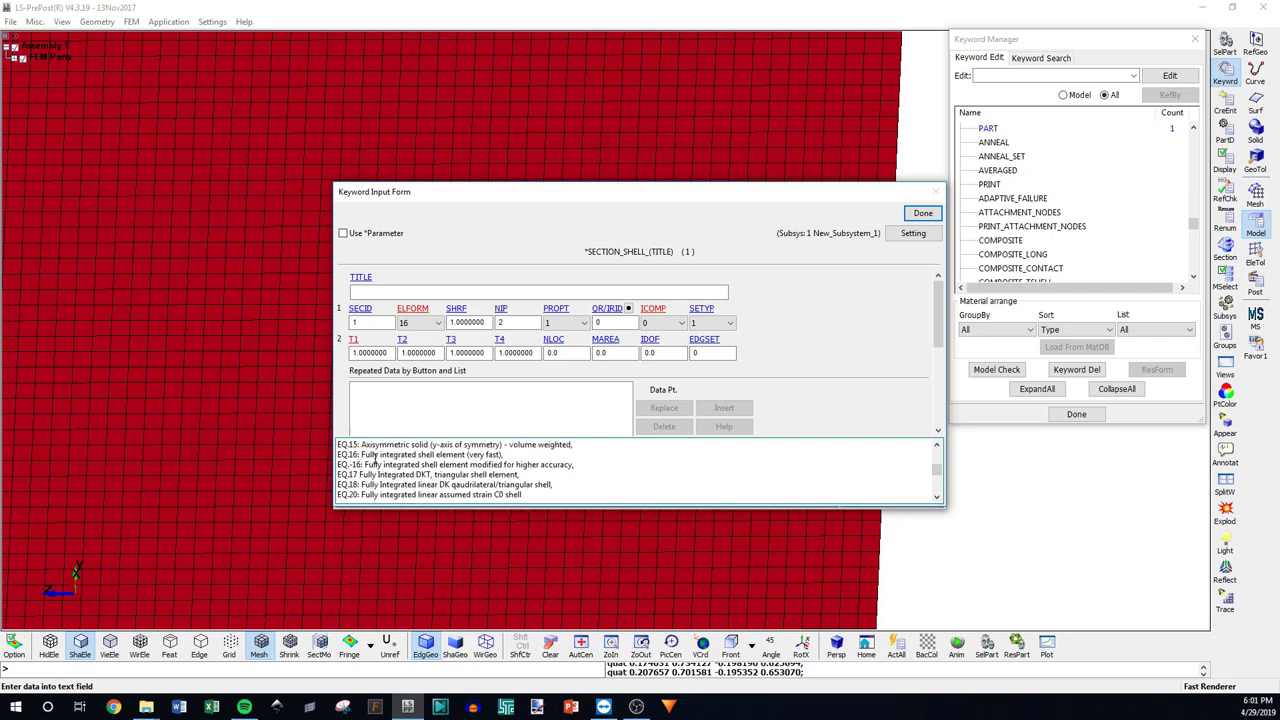
pyautogui.click(418, 322)
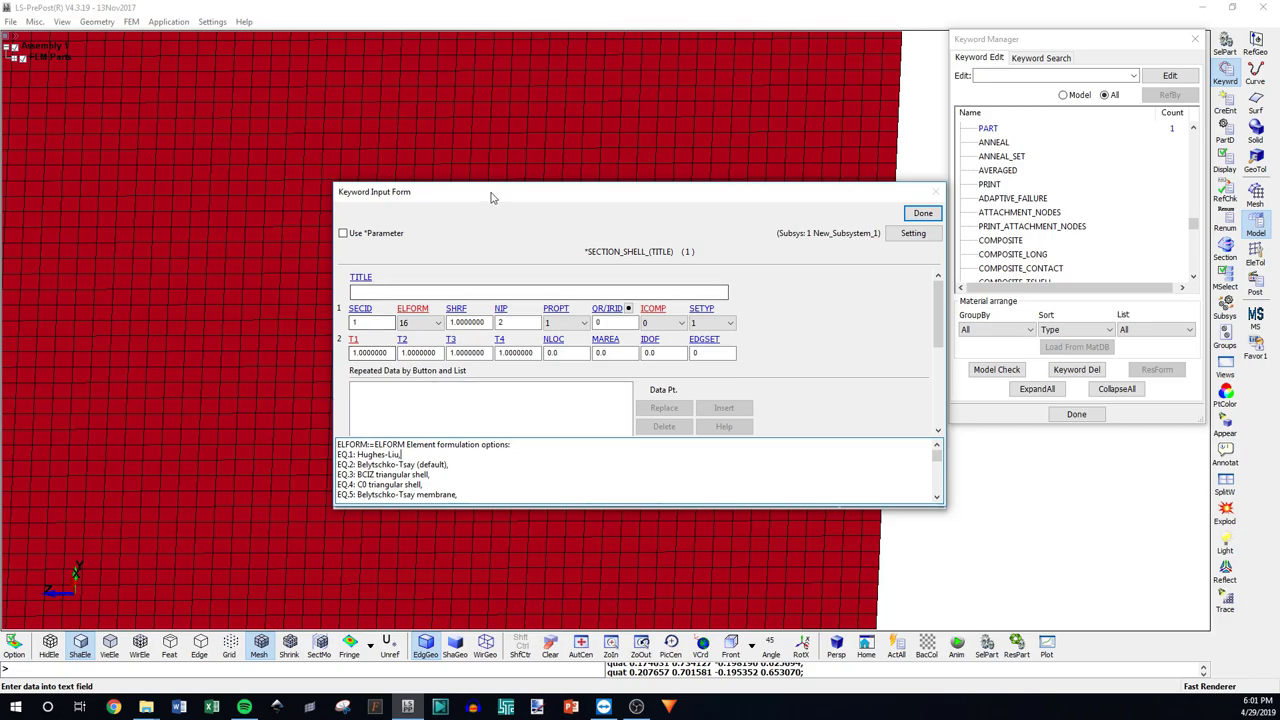
# Move the SECTION_SHELL form aside, bring the PART form forward, and turn the mesh edge-on.
pyautogui.moveTo(492, 197); pyautogui.dragTo(740, 226)
pyautogui.moveTo(425, 193); pyautogui.dragTo(666, 165)
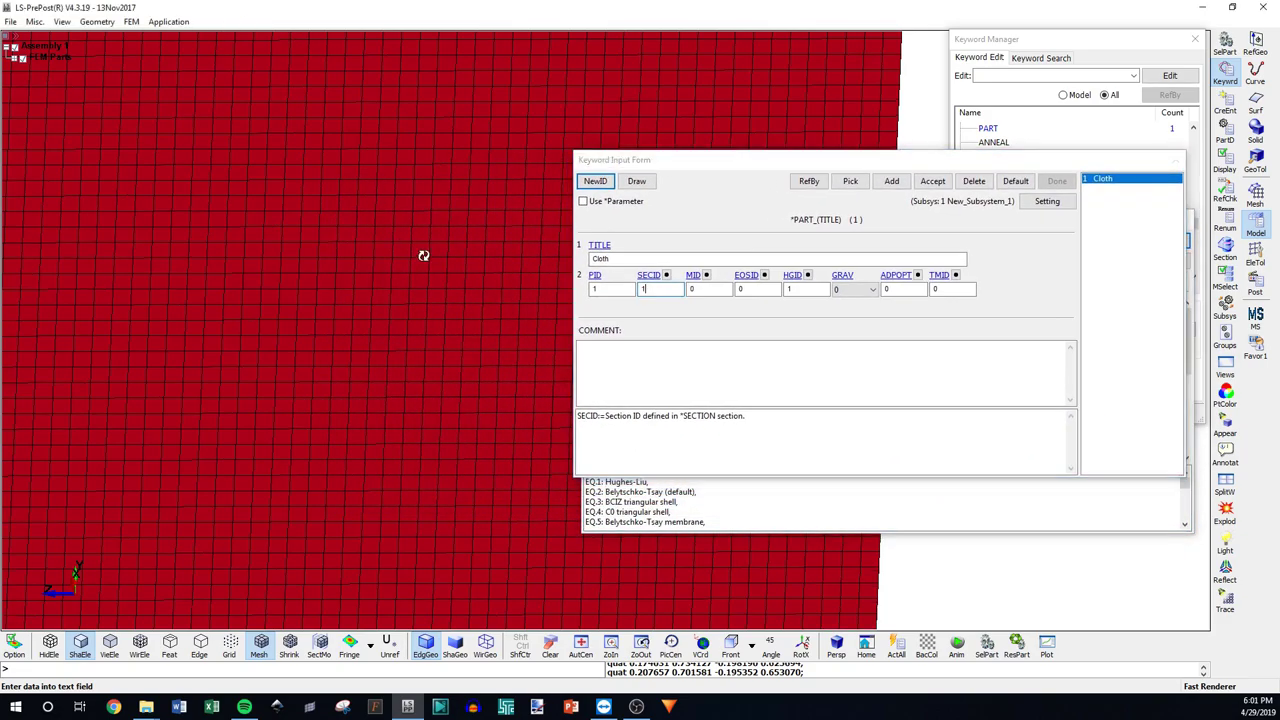
pyautogui.scroll(-2, 410, 318)
pyautogui.keyDown('ctrl'); pyautogui.moveTo(410, 318); pyautogui.dragTo(312, 423); pyautogui.keyUp('ctrl')
pyautogui.keyDown('ctrl'); pyautogui.moveTo(198, 327); pyautogui.dragTo(238, 303); pyautogui.keyUp('ctrl')
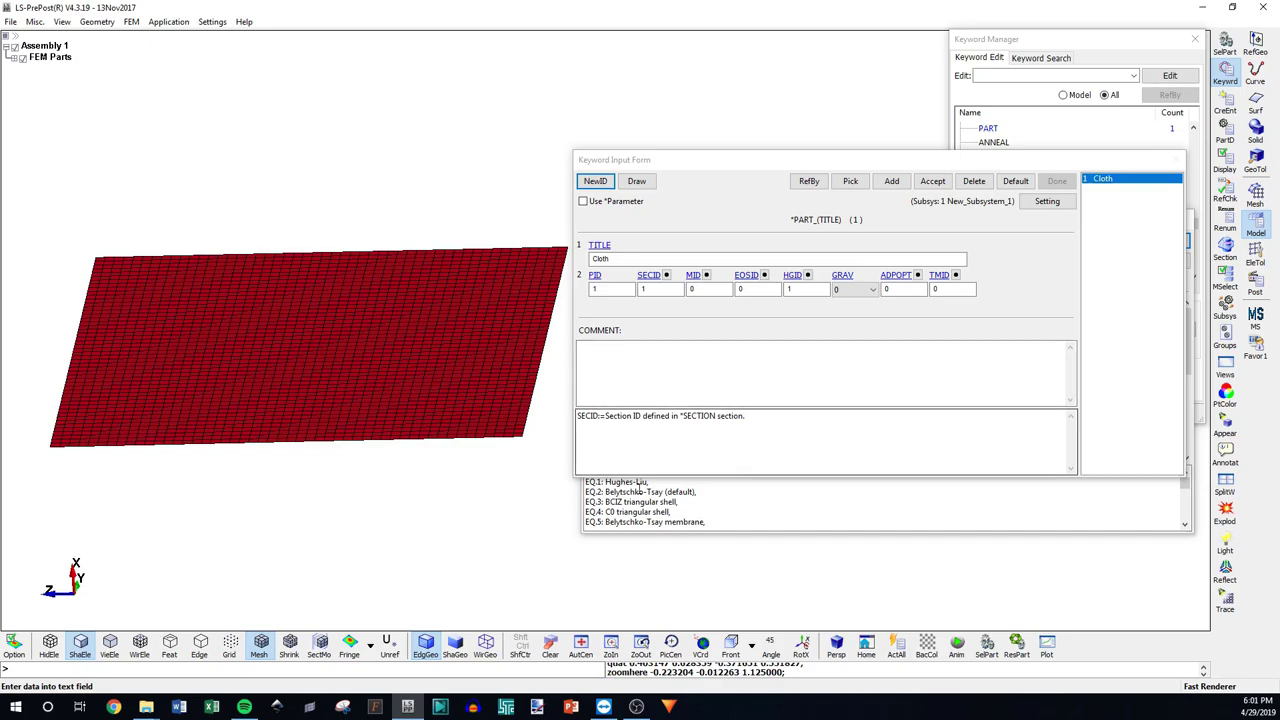
pyautogui.scroll(-1, 678, 500)
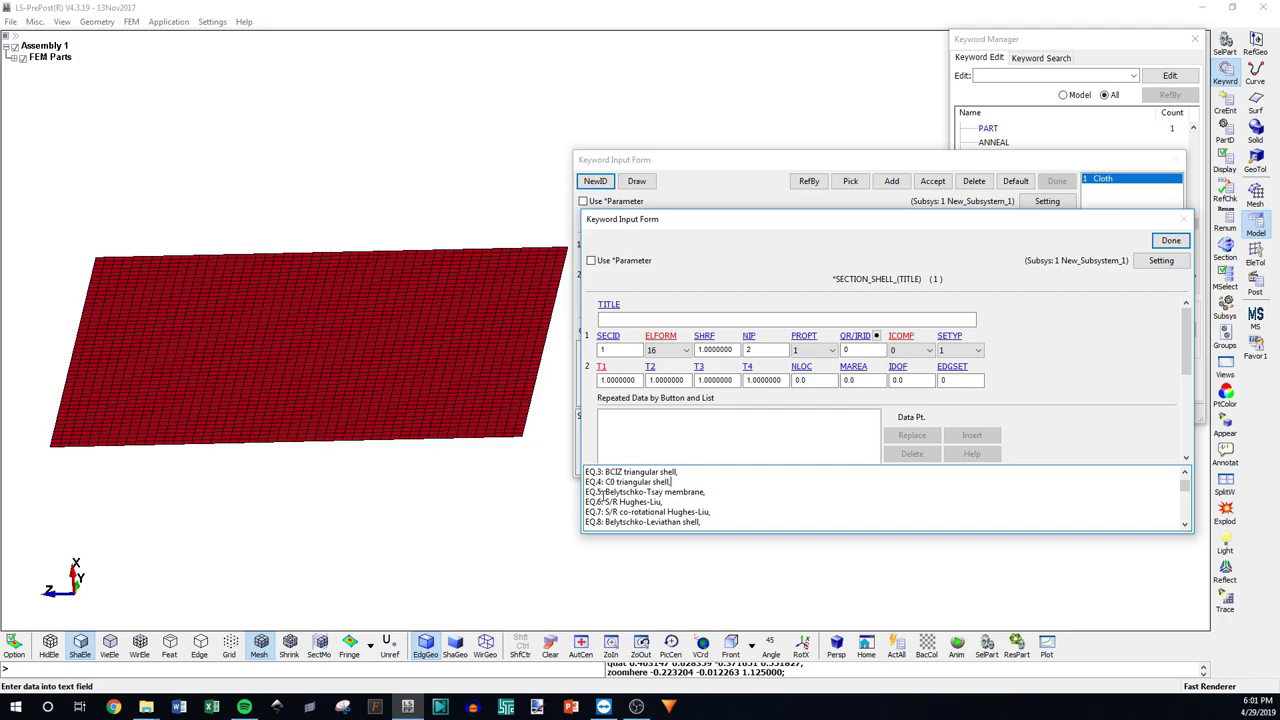
pyautogui.scroll(1, 657, 501)
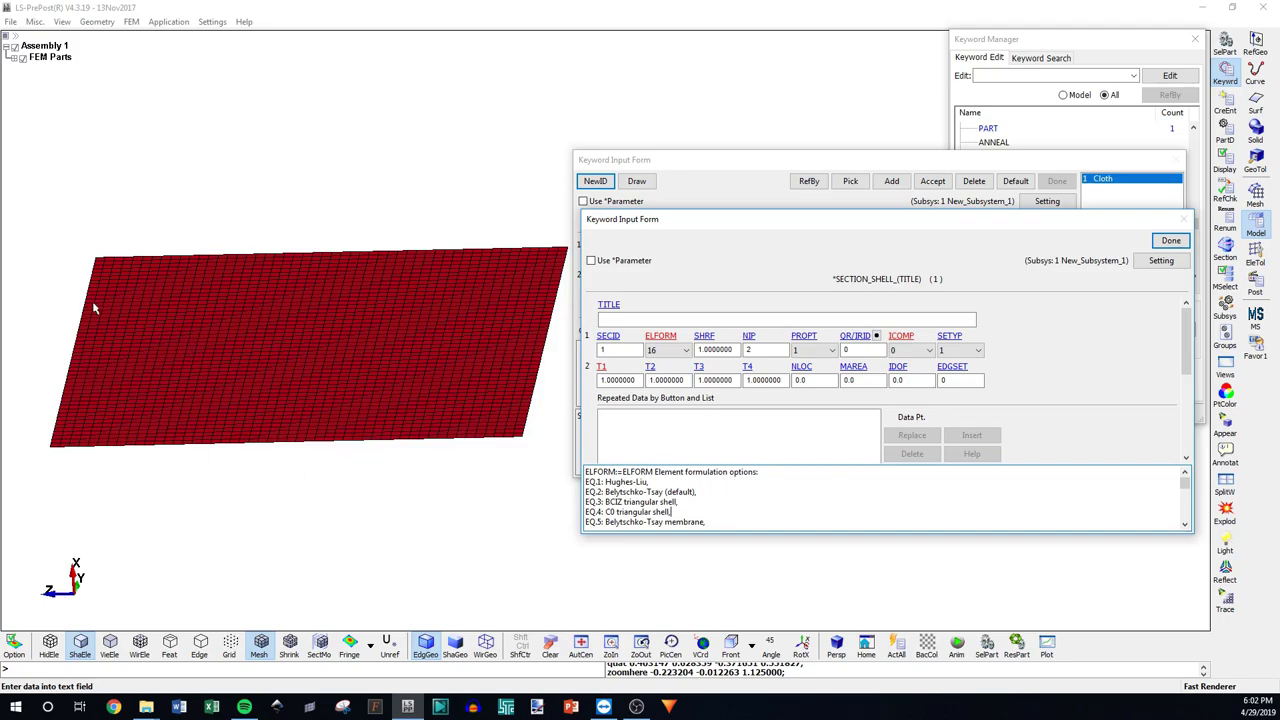
pyautogui.moveTo(317, 397); pyautogui.dragTo(111, 374)
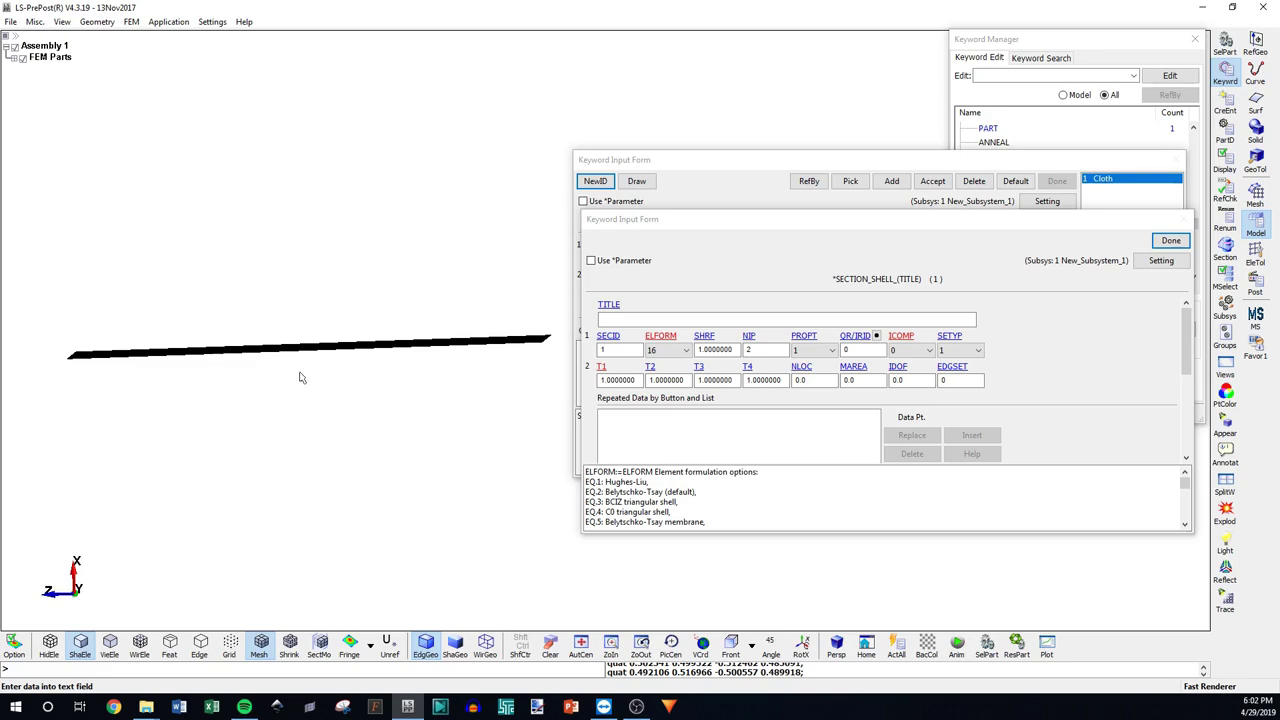
pyautogui.moveTo(394, 383); pyautogui.dragTo(237, 326)
pyautogui.moveTo(487, 477)
pyautogui.mouseDown()
pyautogui.moveTo(555, 435)
pyautogui.moveTo(328, 422)
pyautogui.moveTo(414, 414)
pyautogui.moveTo(500, 463)
pyautogui.mouseUp()
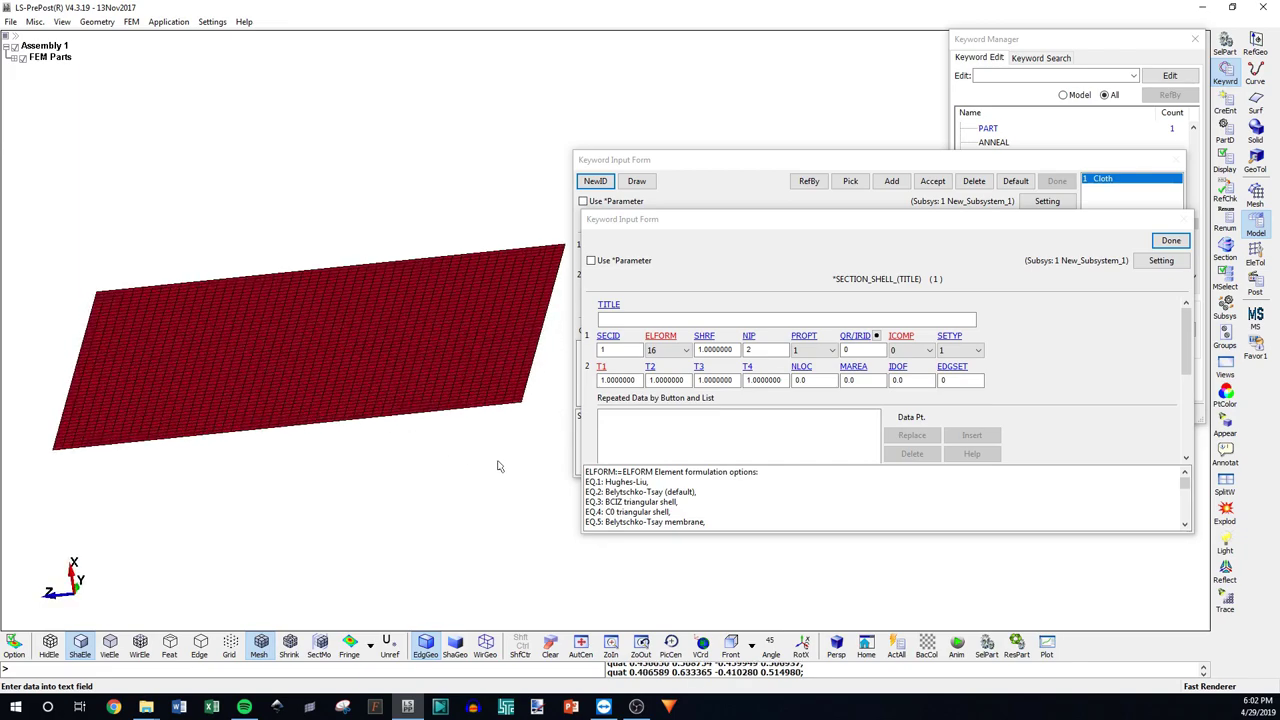
pyautogui.click(712, 512)
pyautogui.moveTo(314, 391); pyautogui.dragTo(290, 370)
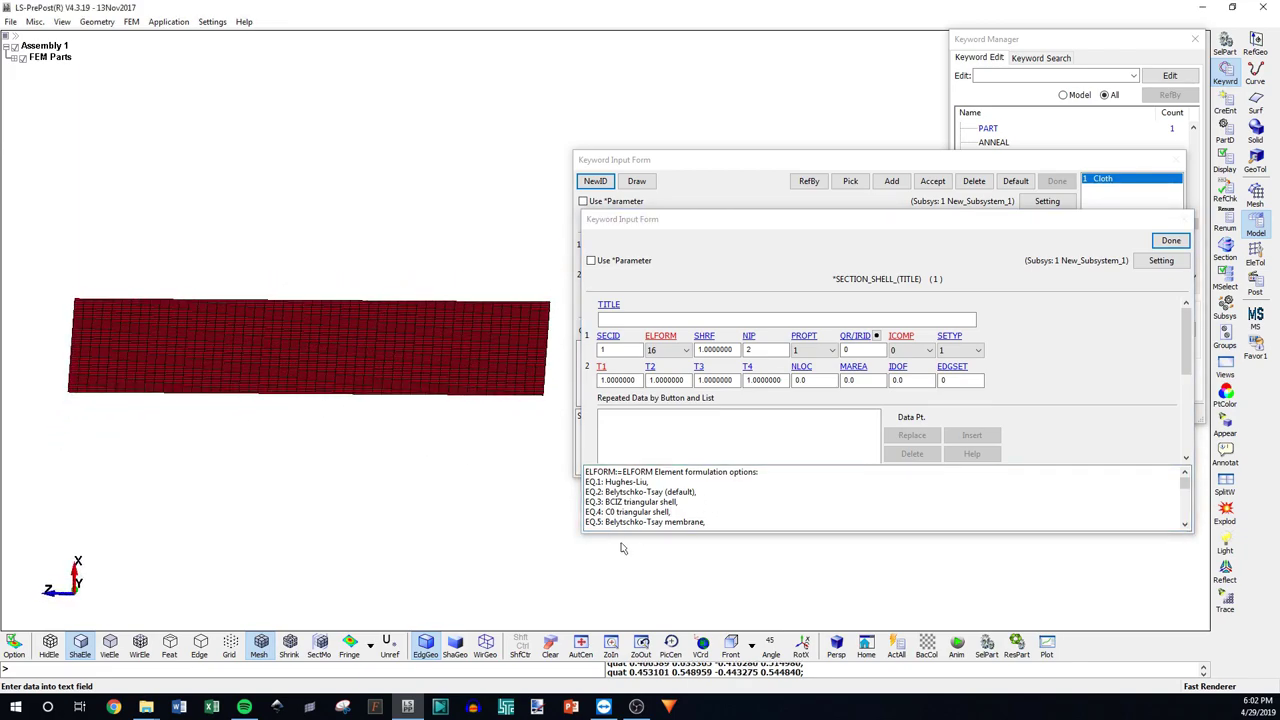
pyautogui.moveTo(463, 423); pyautogui.dragTo(129, 346)
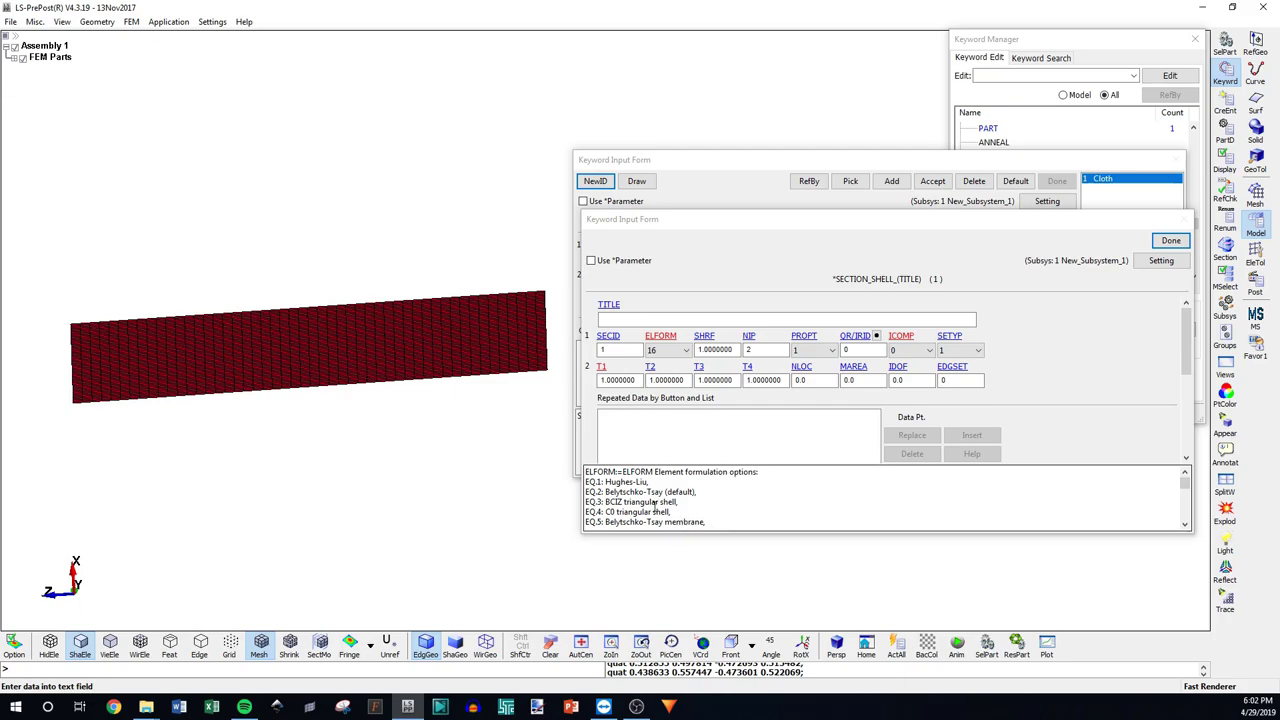
pyautogui.click(652, 503)
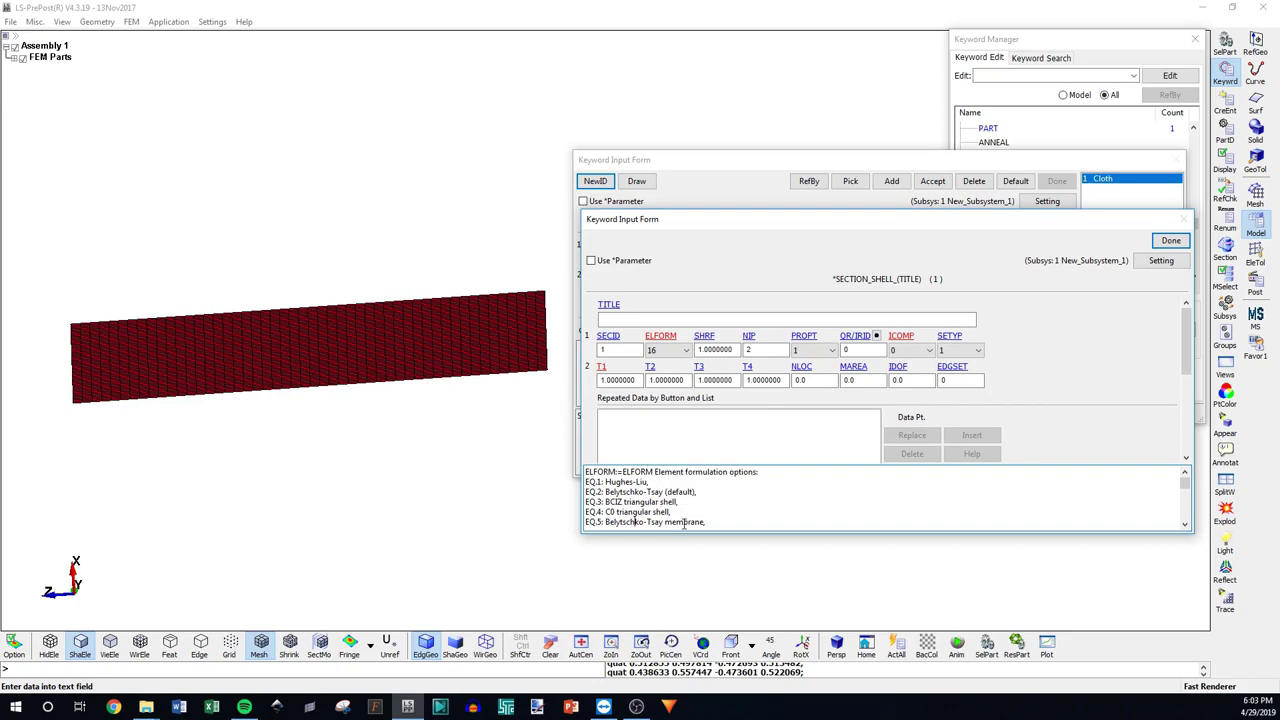
pyautogui.doubleClick(684, 521)
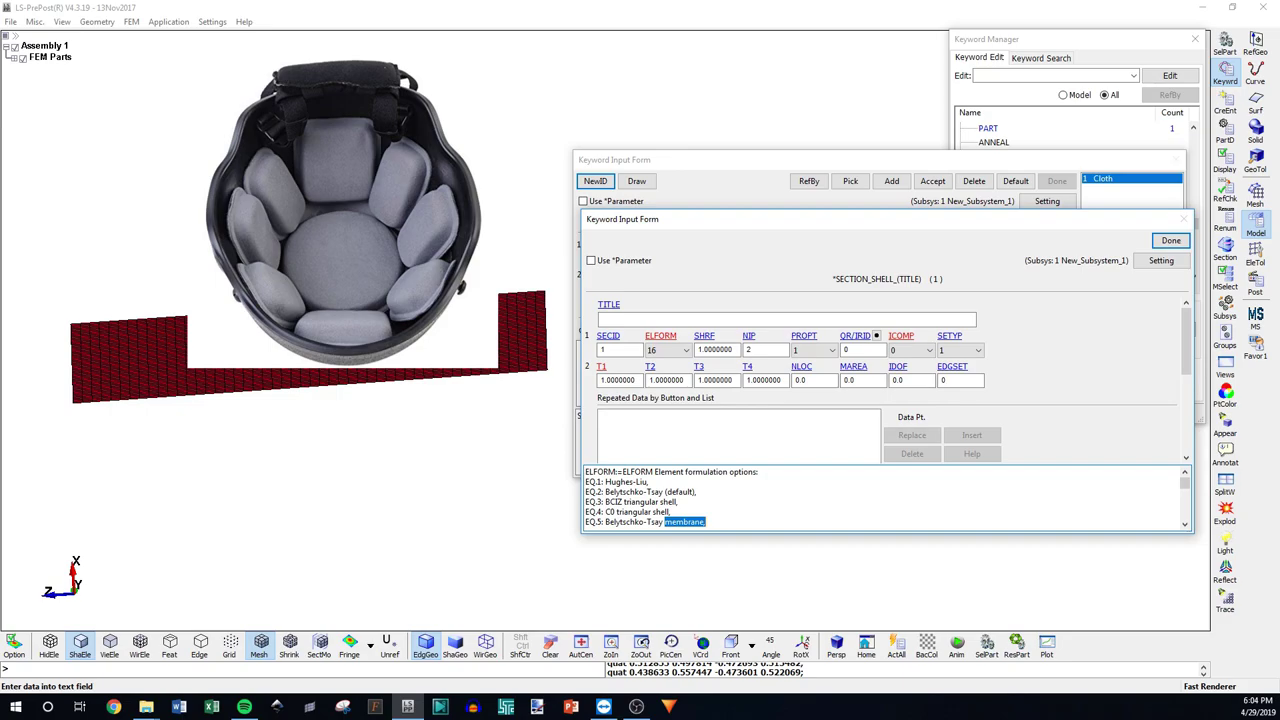
pyautogui.click(697, 521)
pyautogui.scroll(-1, 697, 521)
pyautogui.scroll(1, 697, 521)
pyautogui.scroll(-1, 697, 521)
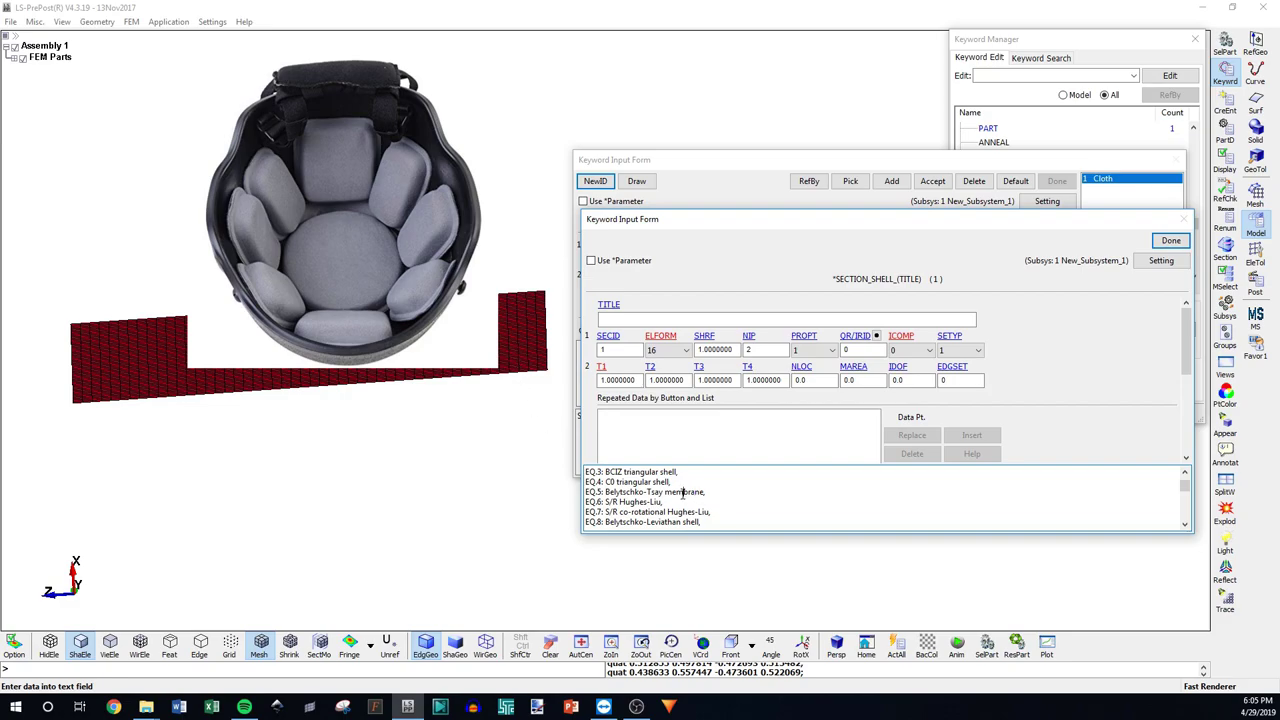
pyautogui.scroll(-3, 683, 492)
# Close the SECTION_SHELL form showing ELFORM 16 and save its changes.
pyautogui.scroll(-1, 683, 492)
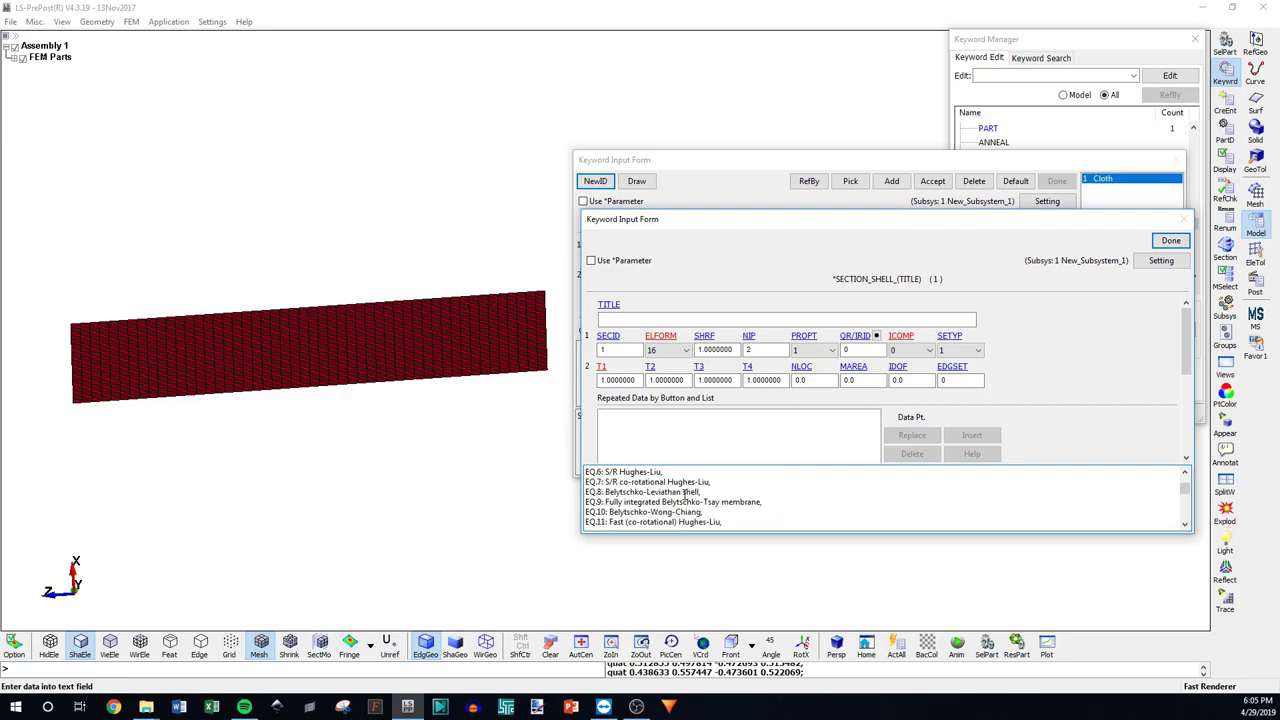
pyautogui.scroll(2, 685, 497)
pyautogui.scroll(-1, 687, 502)
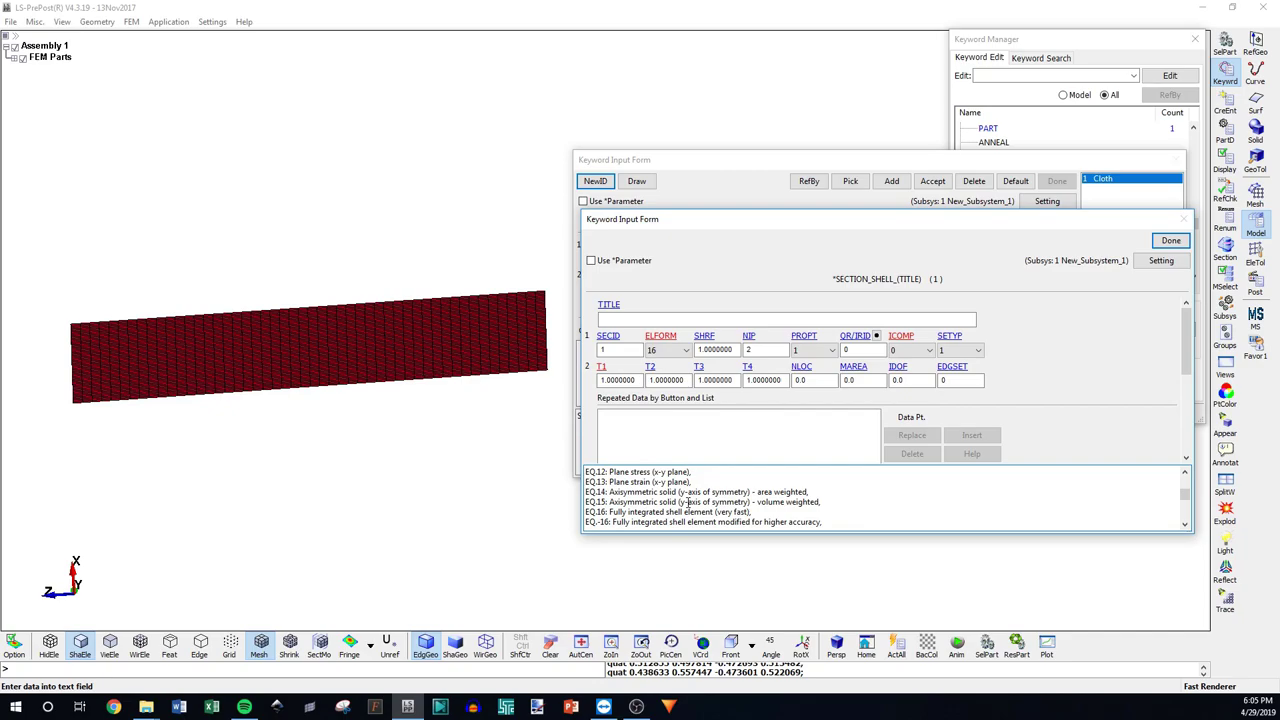
pyautogui.click(683, 354)
pyautogui.click(1184, 219)
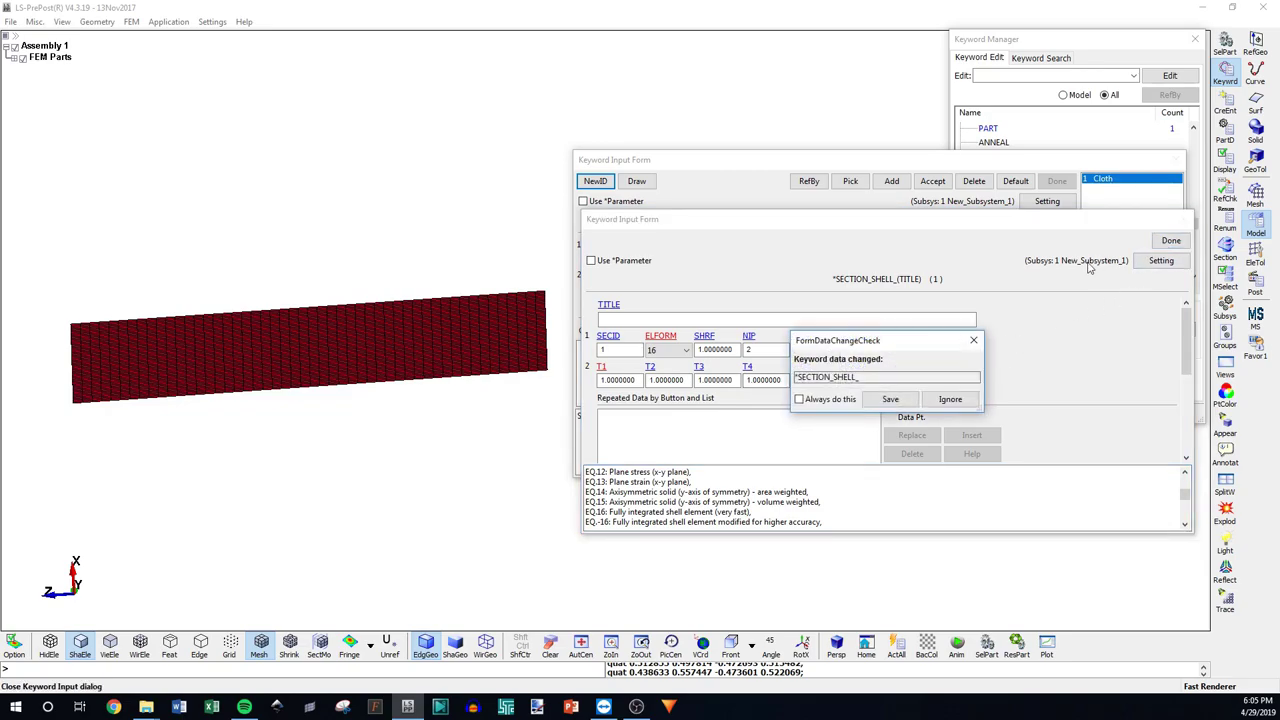
pyautogui.click(890, 399)
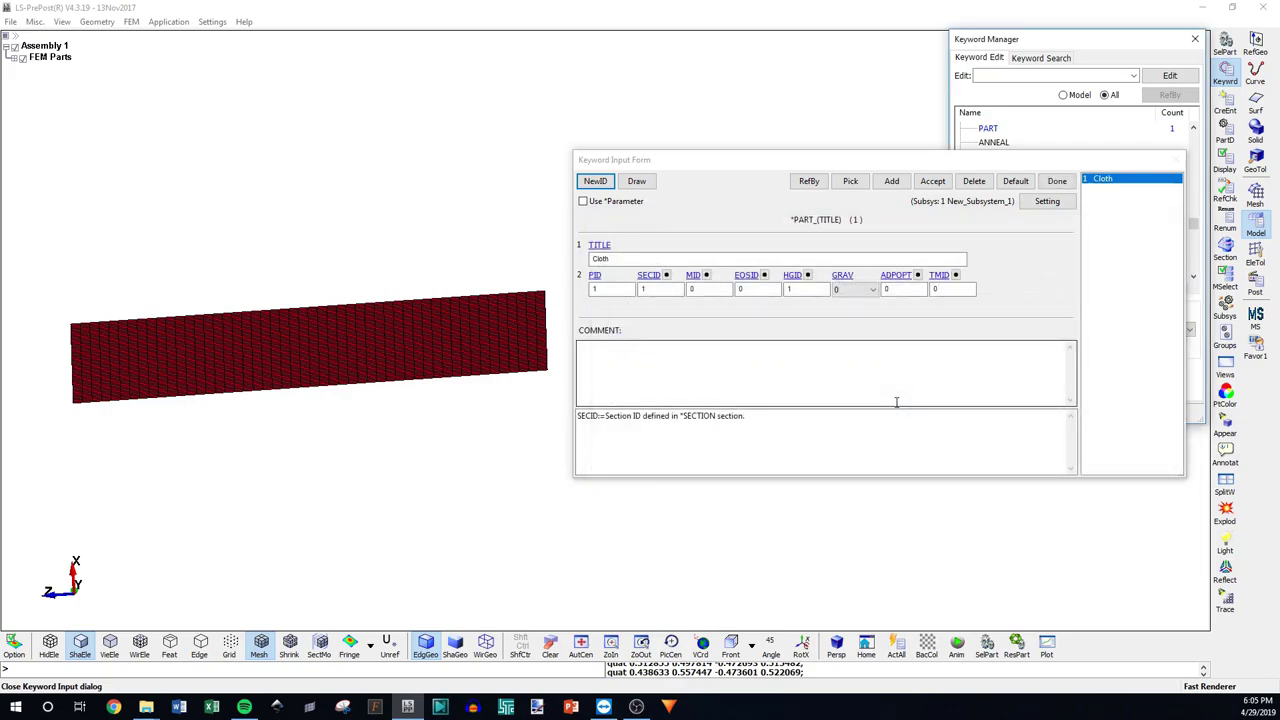